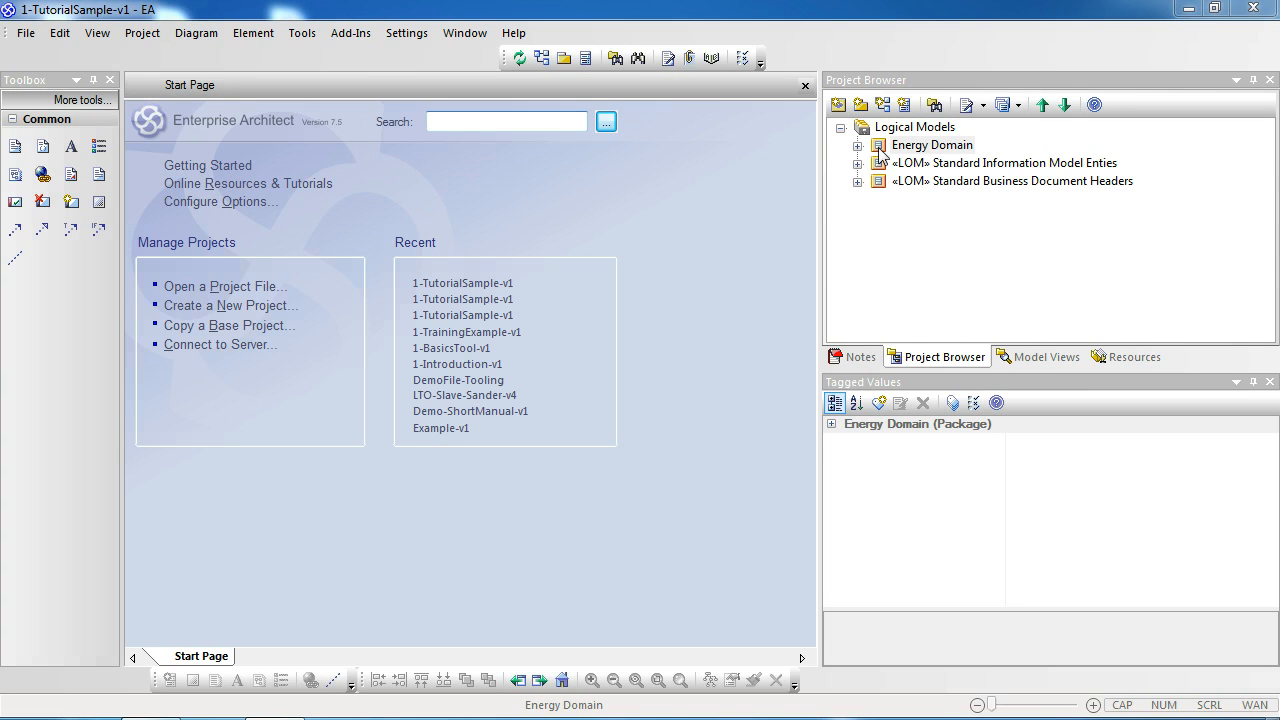
# Open the CCMA to XML-Schema (UN/CEFACT NDR) generator for the ClientContracts package in Energy Domain's Messages folder.
pyautogui.click(930, 145)
pyautogui.click(857, 145)
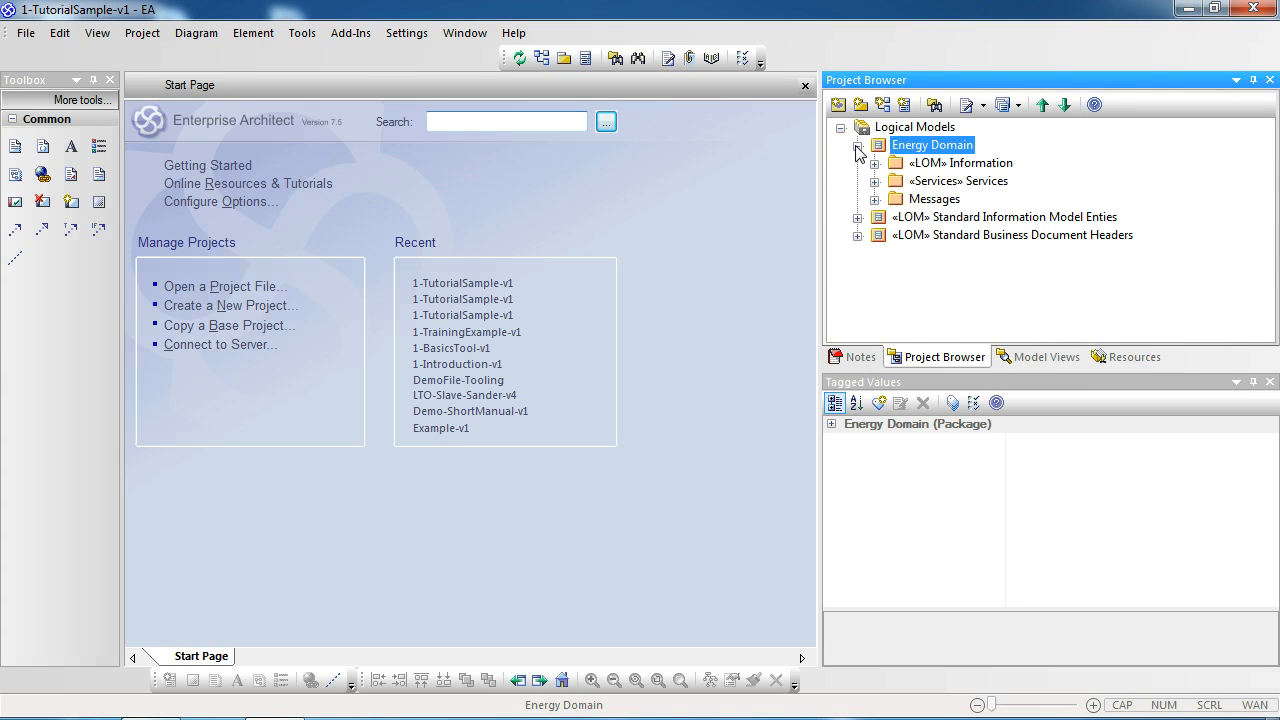
pyautogui.click(930, 199)
pyautogui.click(875, 200)
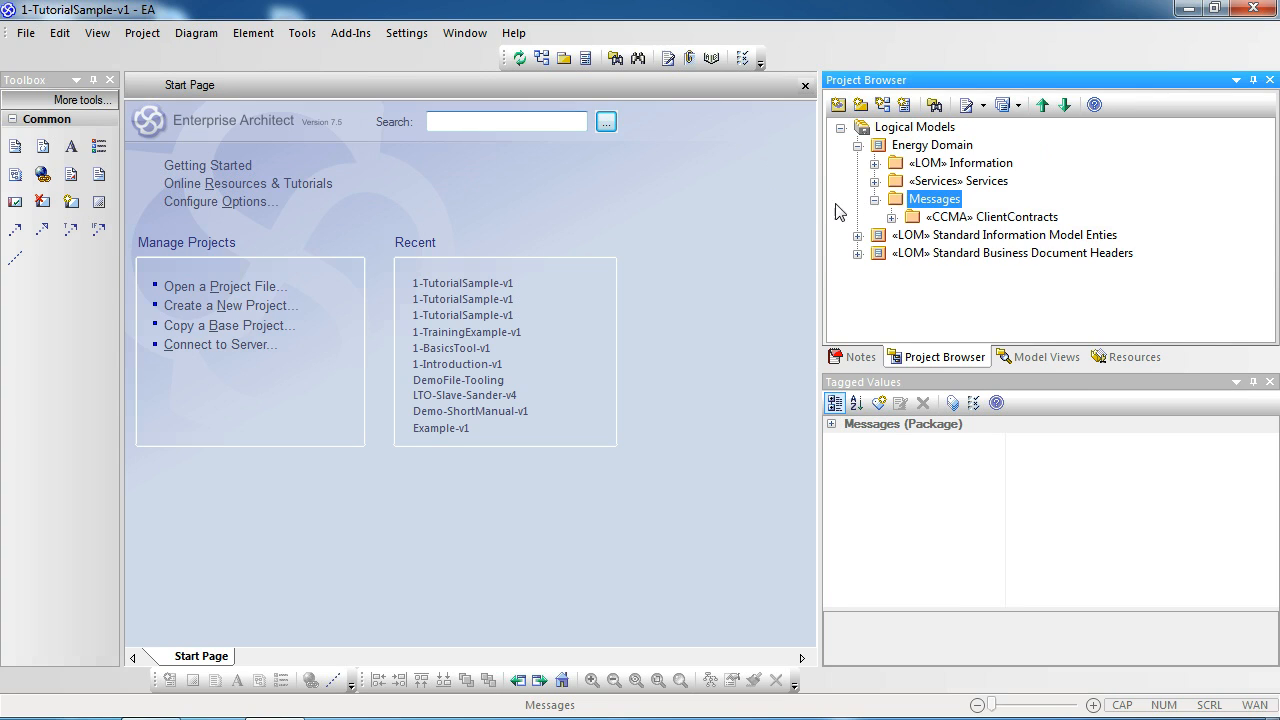
pyautogui.click(951, 222)
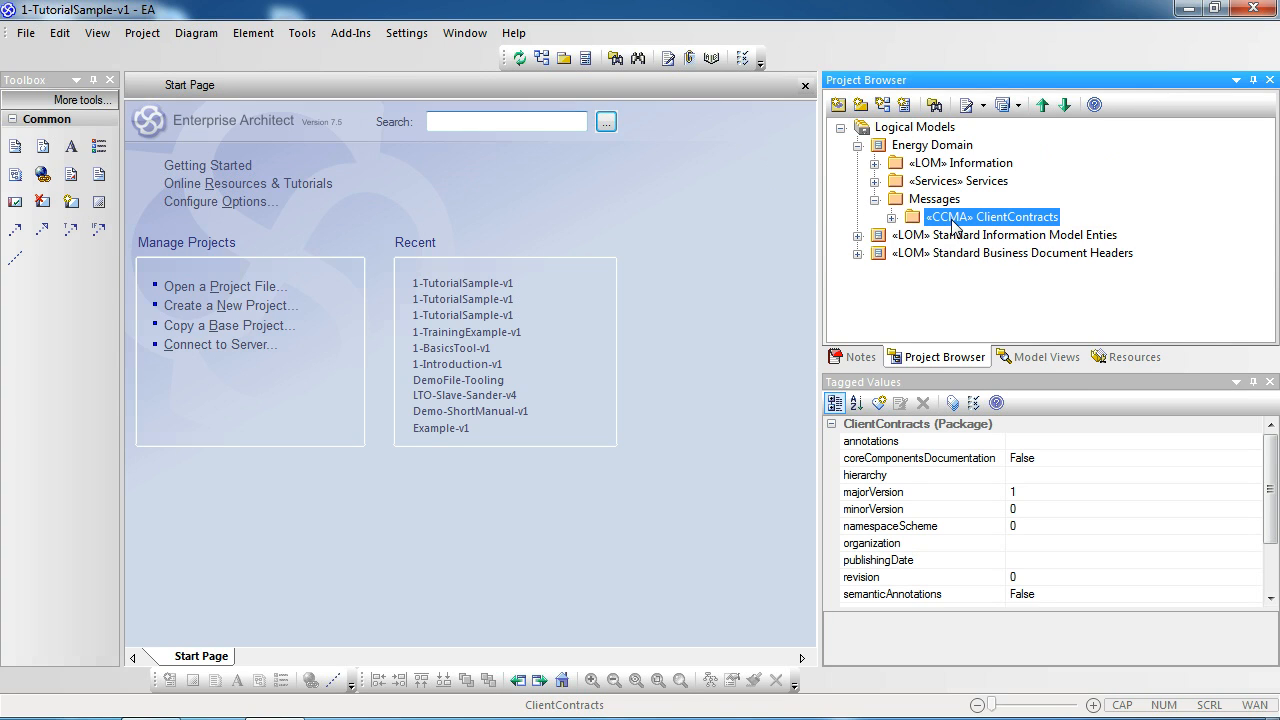
pyautogui.rightClick(948, 224)
pyautogui.moveTo(1003, 15)
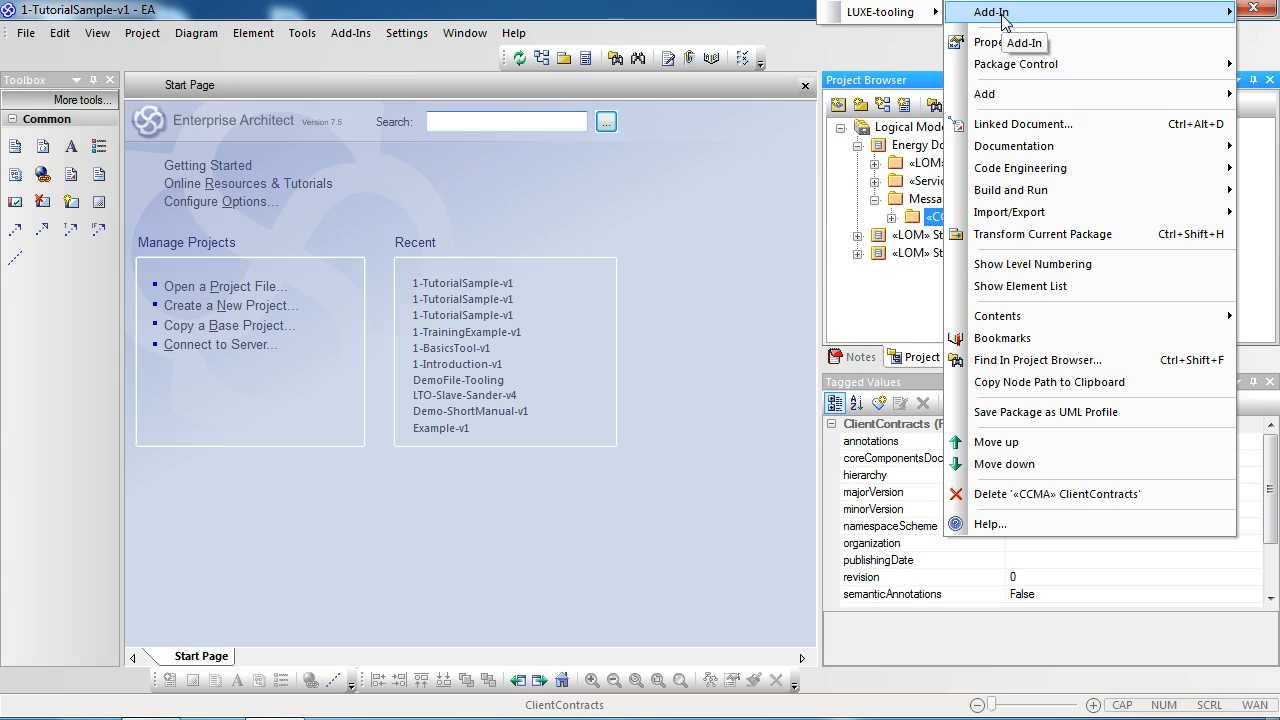
pyautogui.moveTo(861, 20)
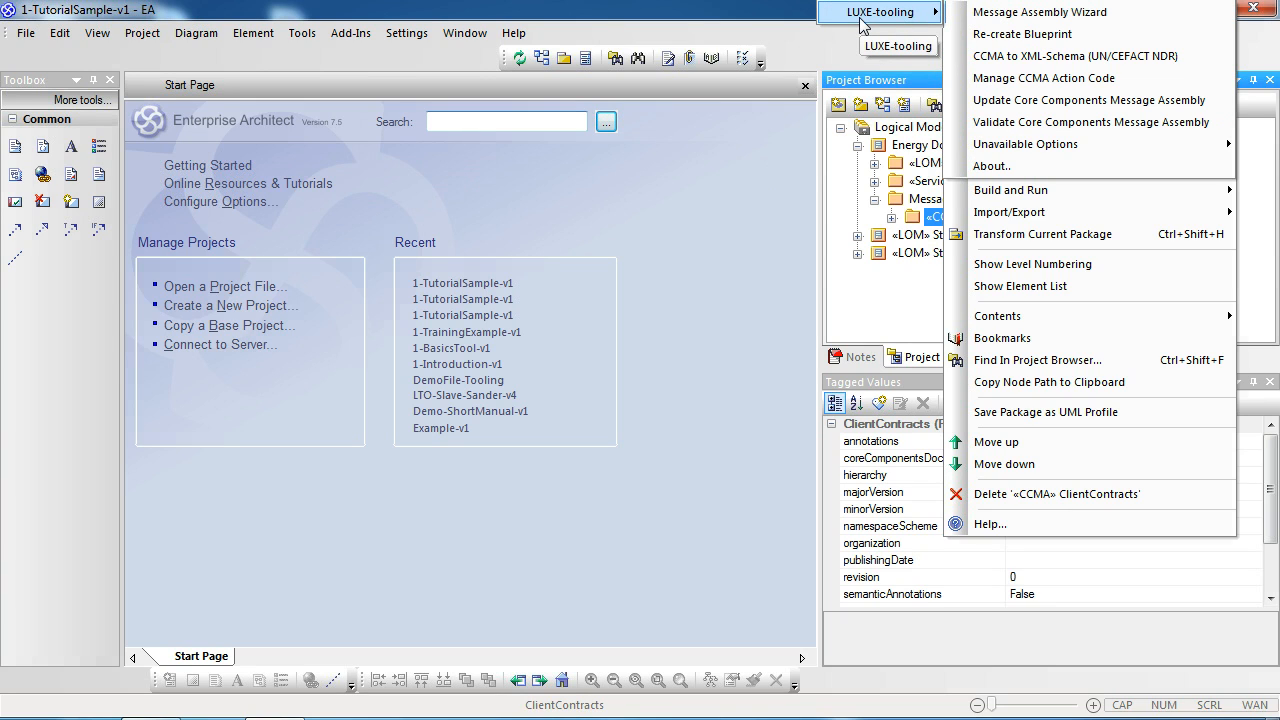
pyautogui.click(986, 58)
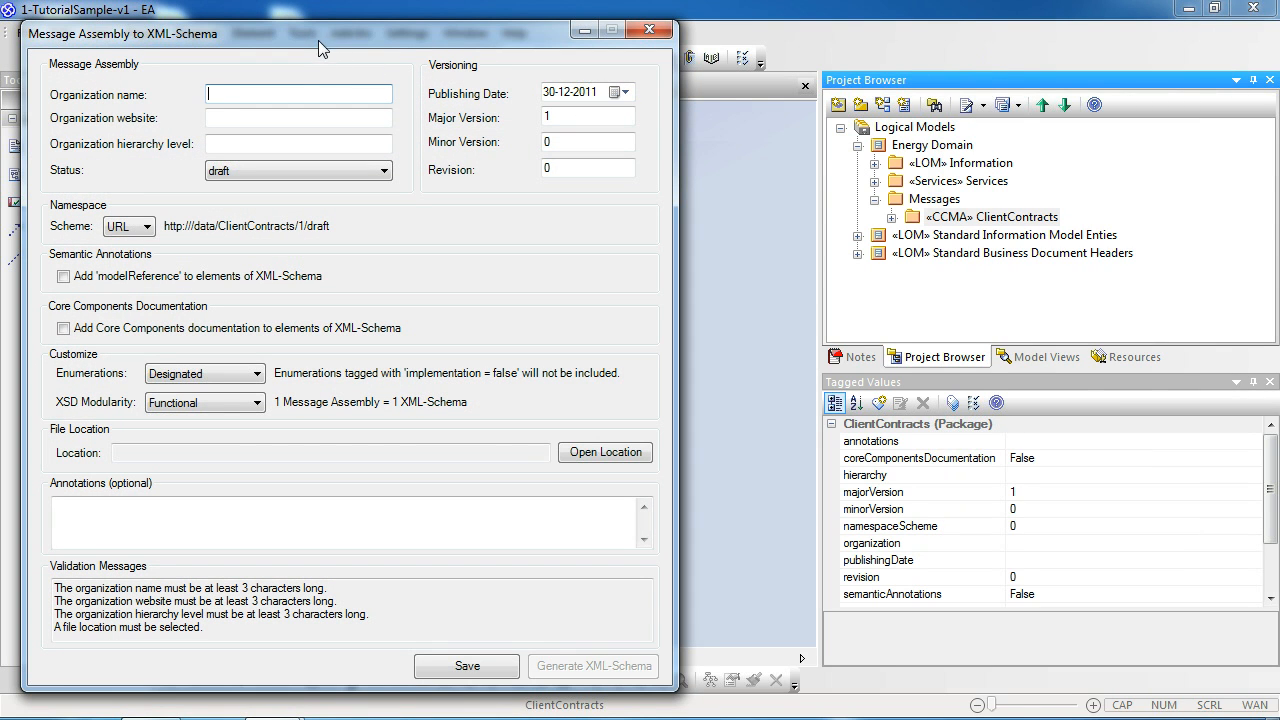
pyautogui.moveTo(318, 40); pyautogui.dragTo(561, 30)
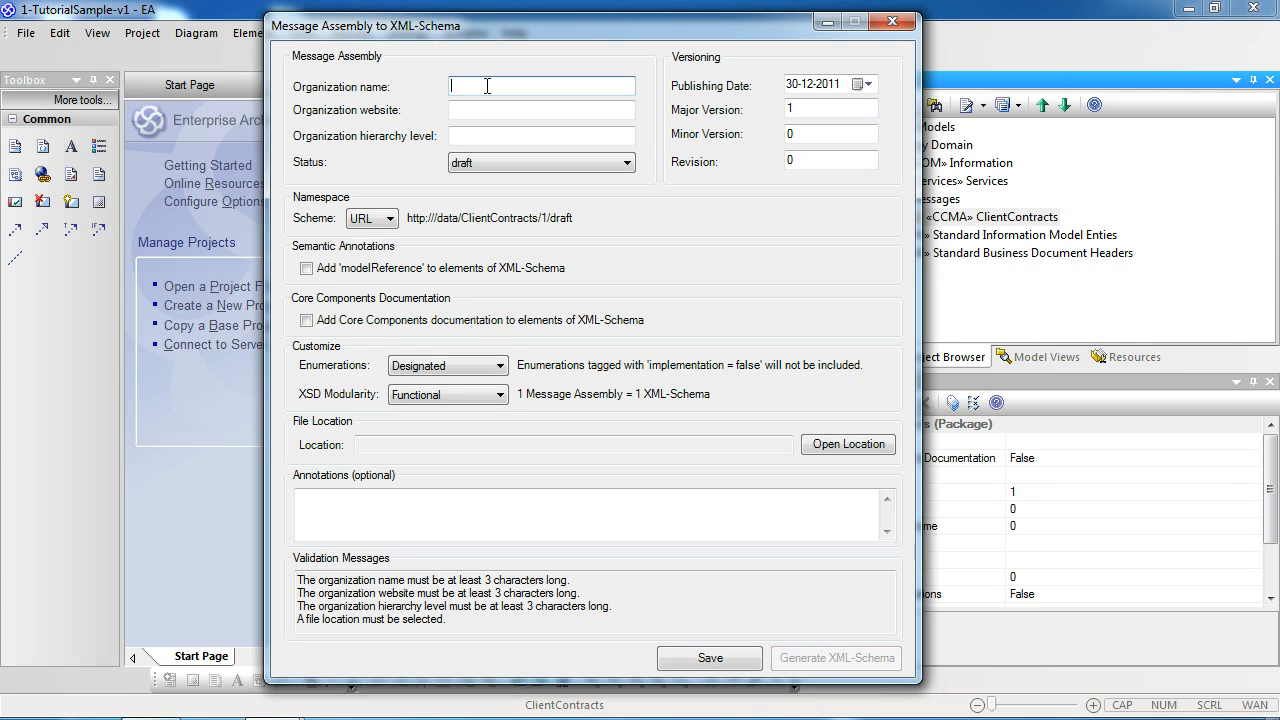
pyautogui.write('LUXE')
pyautogui.press('Tab')
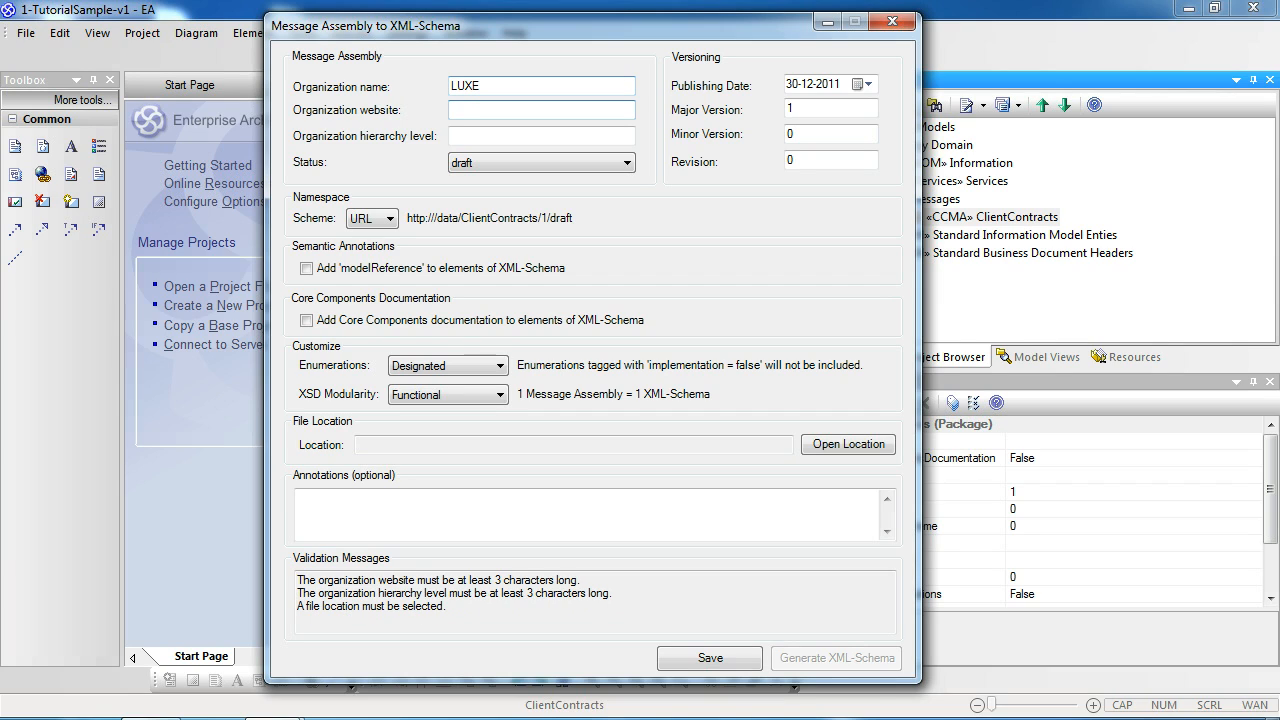
pyautogui.write('www.e')
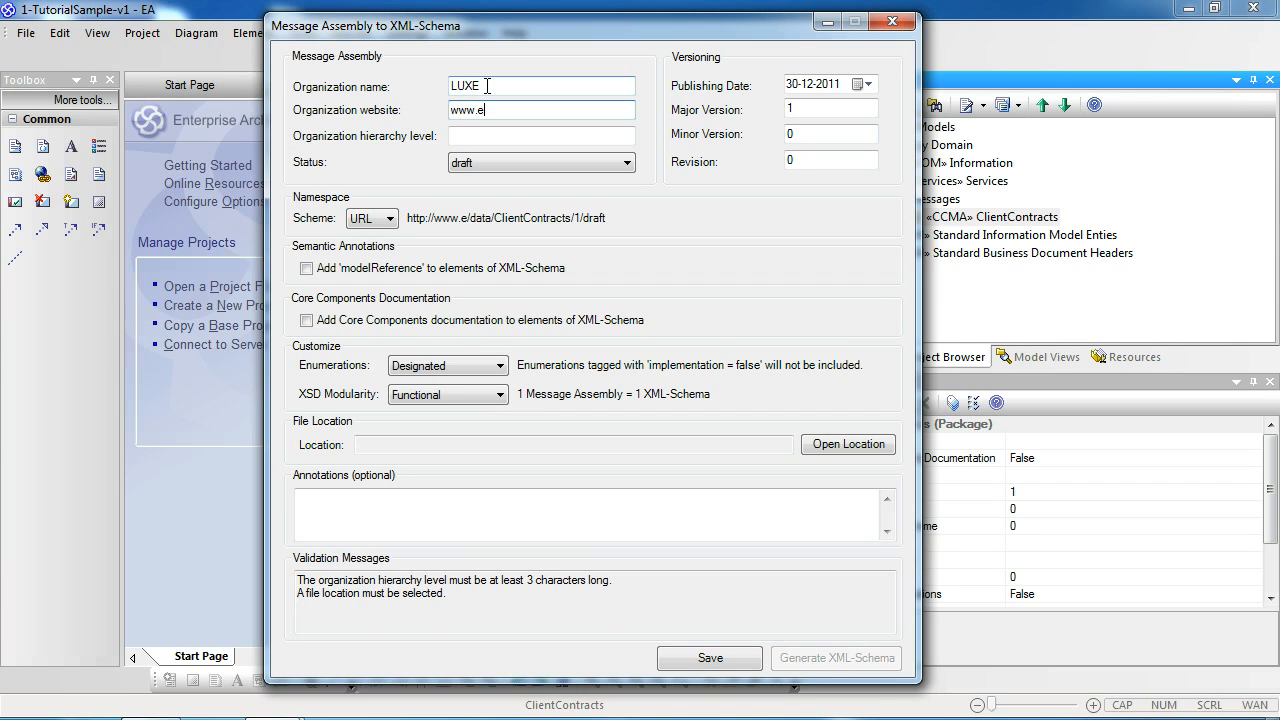
pyautogui.write('xample.org')
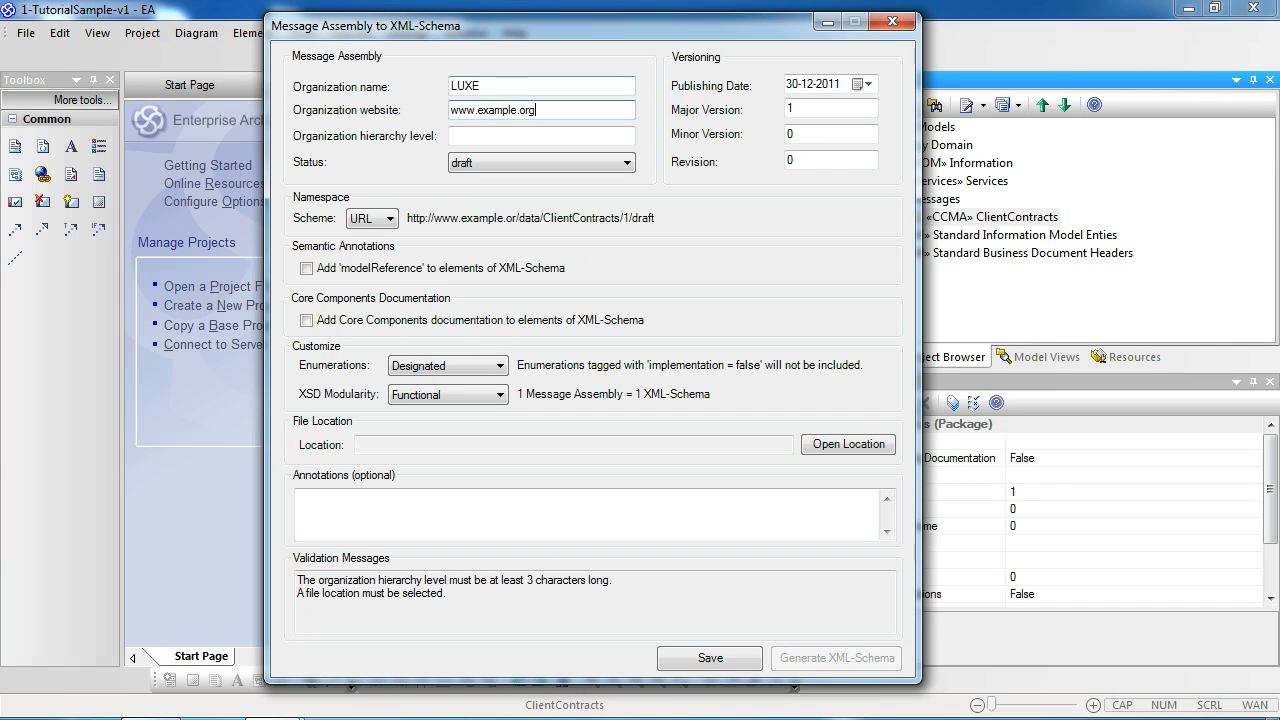
pyautogui.press('Tab')
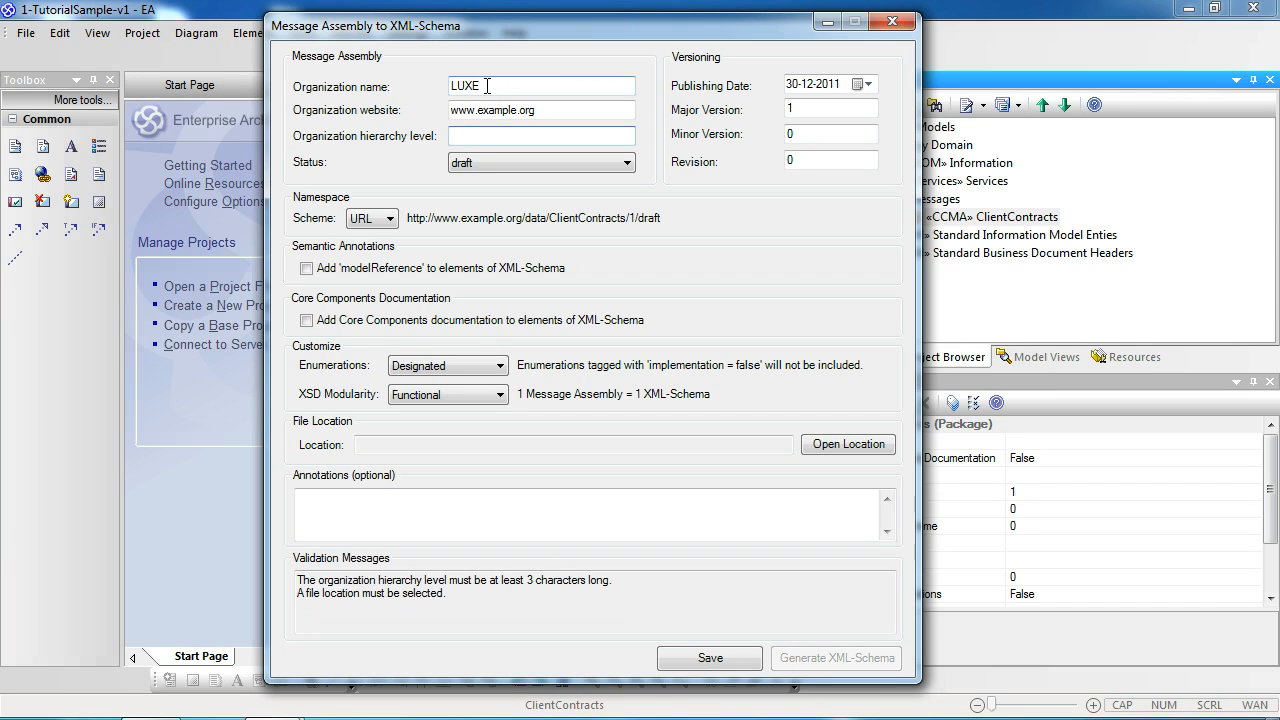
pyautogui.write('phd')
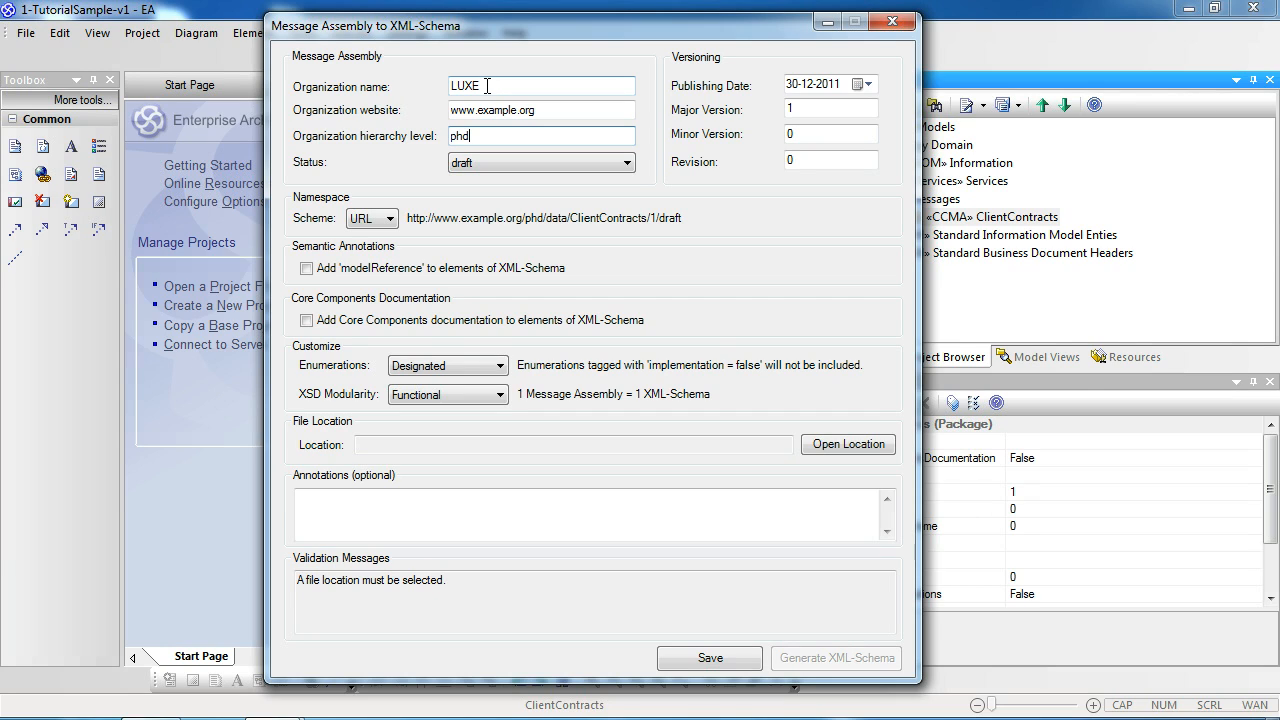
# Set the message assembly's status to standard.
pyautogui.click(482, 168)
pyautogui.click(484, 175)
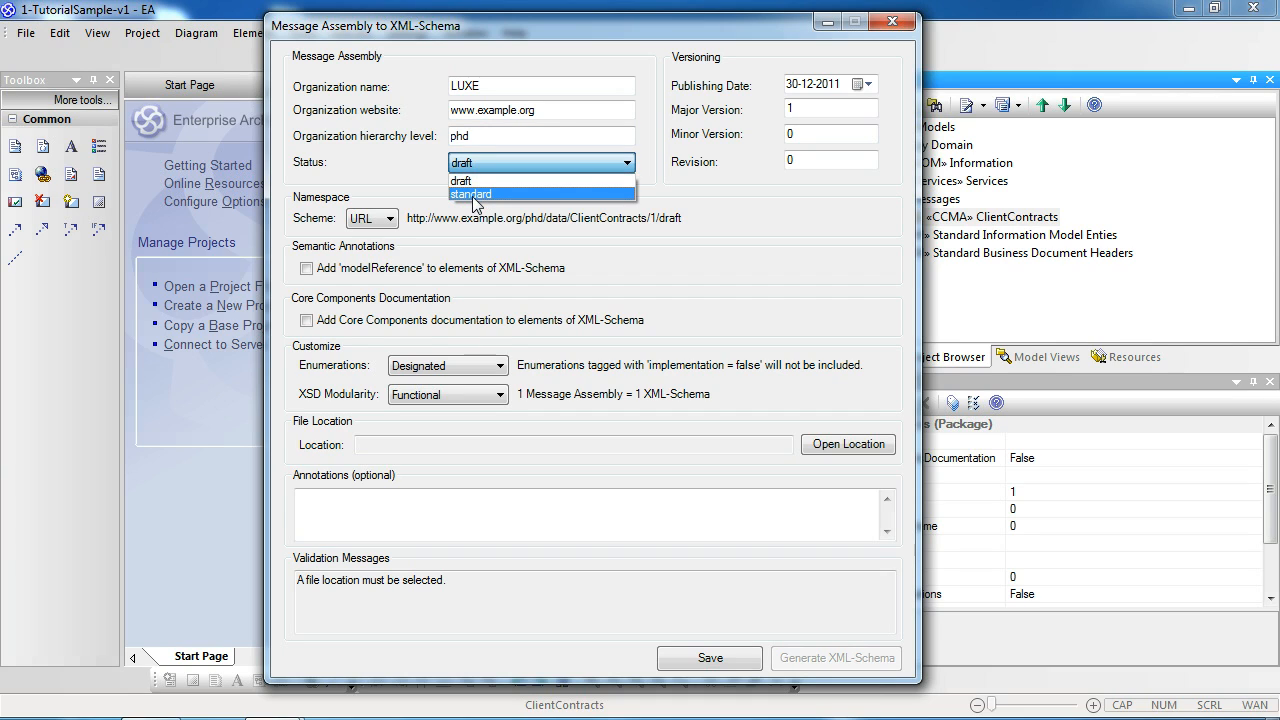
pyautogui.click(473, 180)
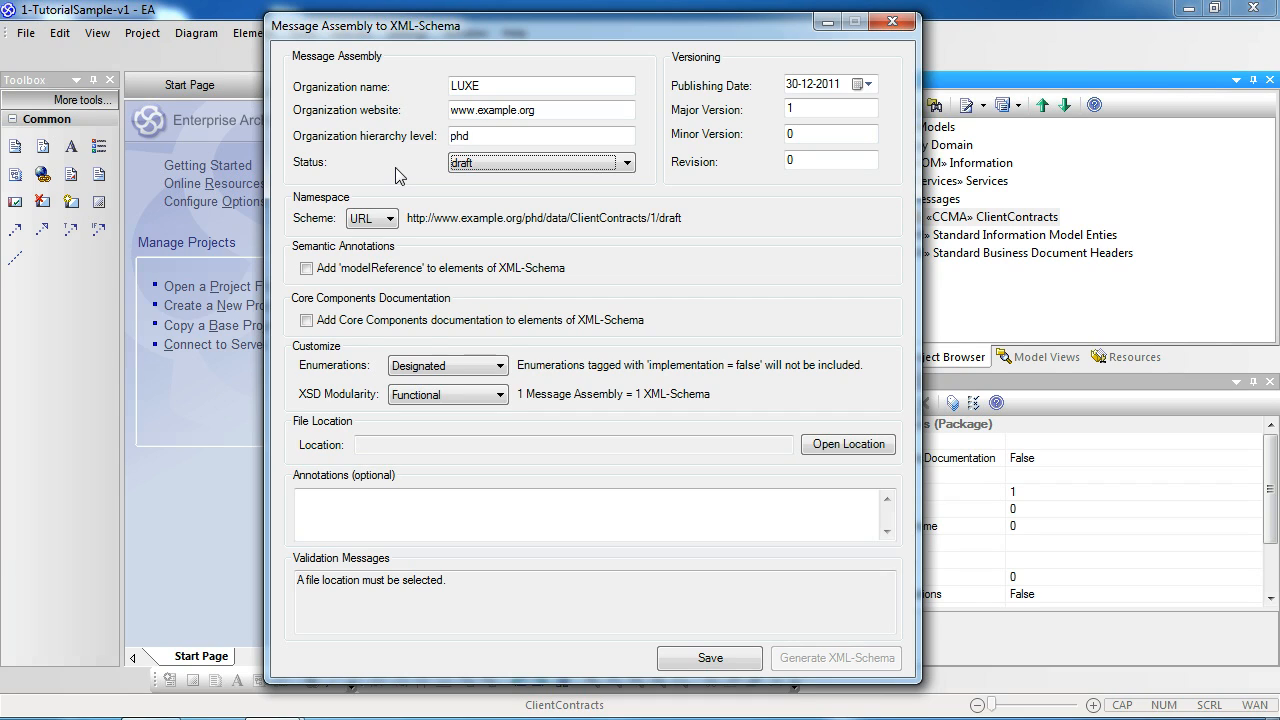
pyautogui.click(510, 165)
pyautogui.click(482, 201)
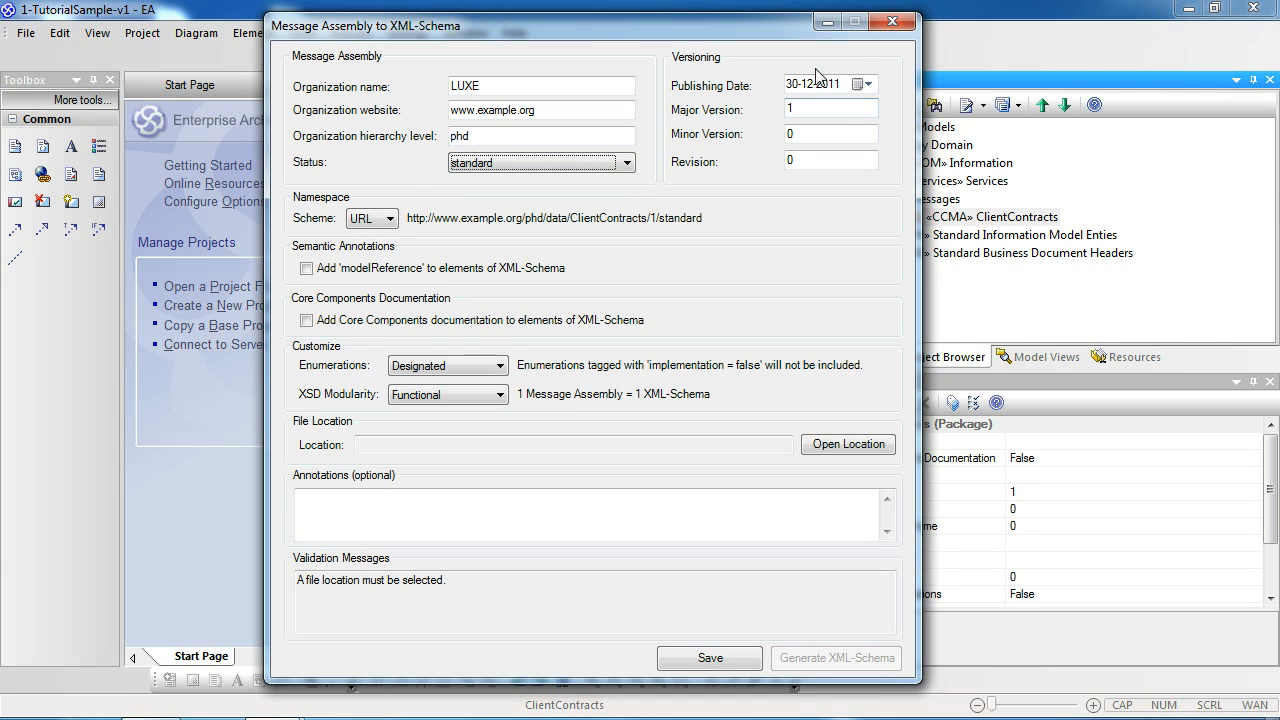
# Examine the publishing date and the major version, minor version and revision fields without changing them.
pyautogui.click(866, 85)
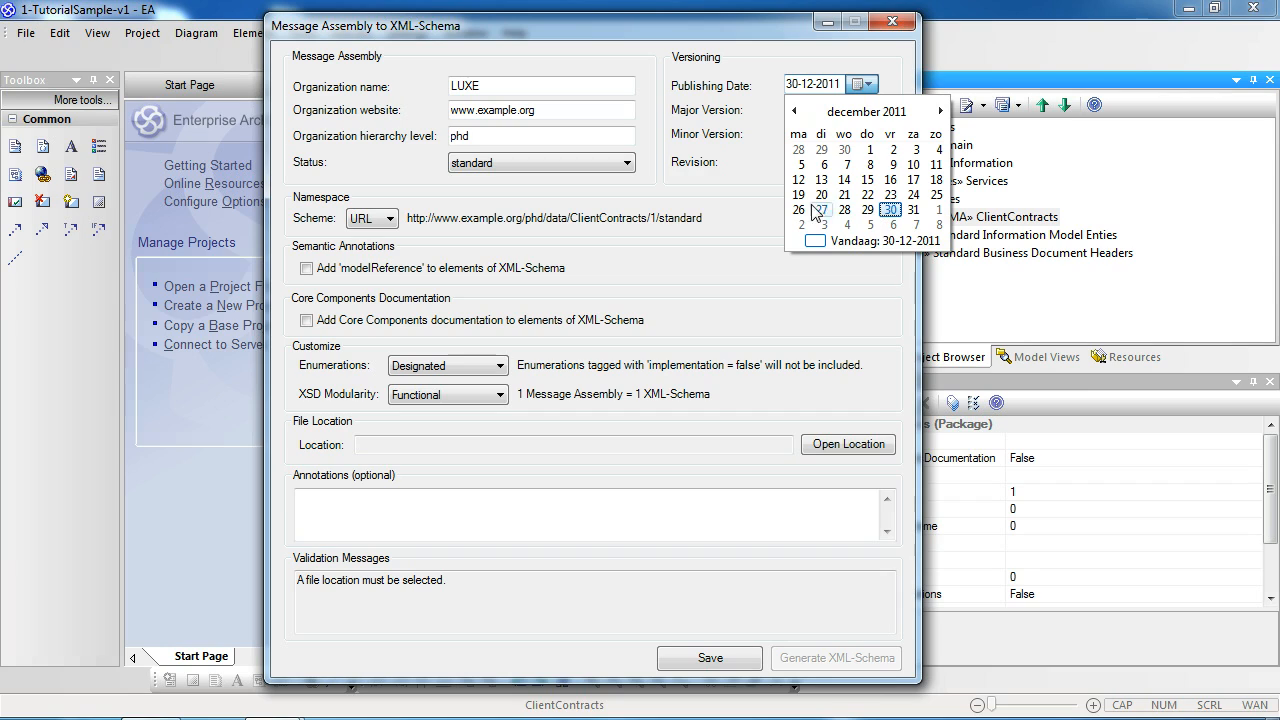
pyautogui.click(742, 122)
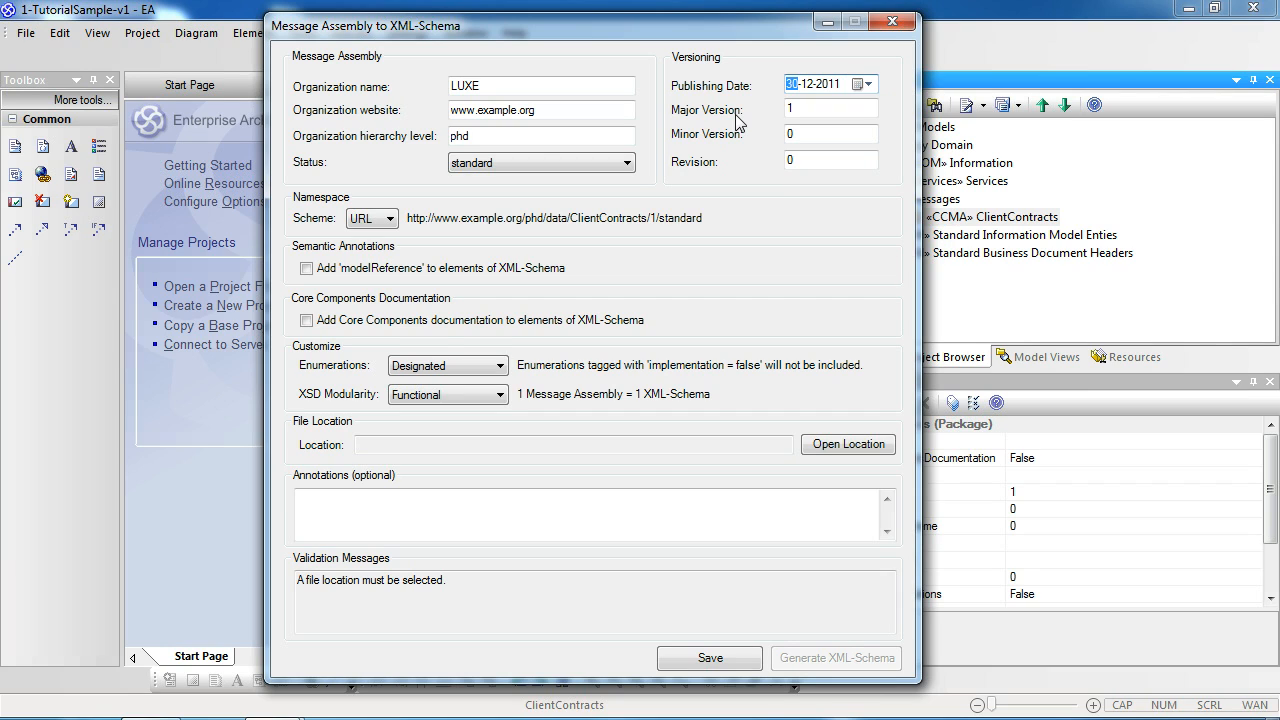
pyautogui.press('Tab')
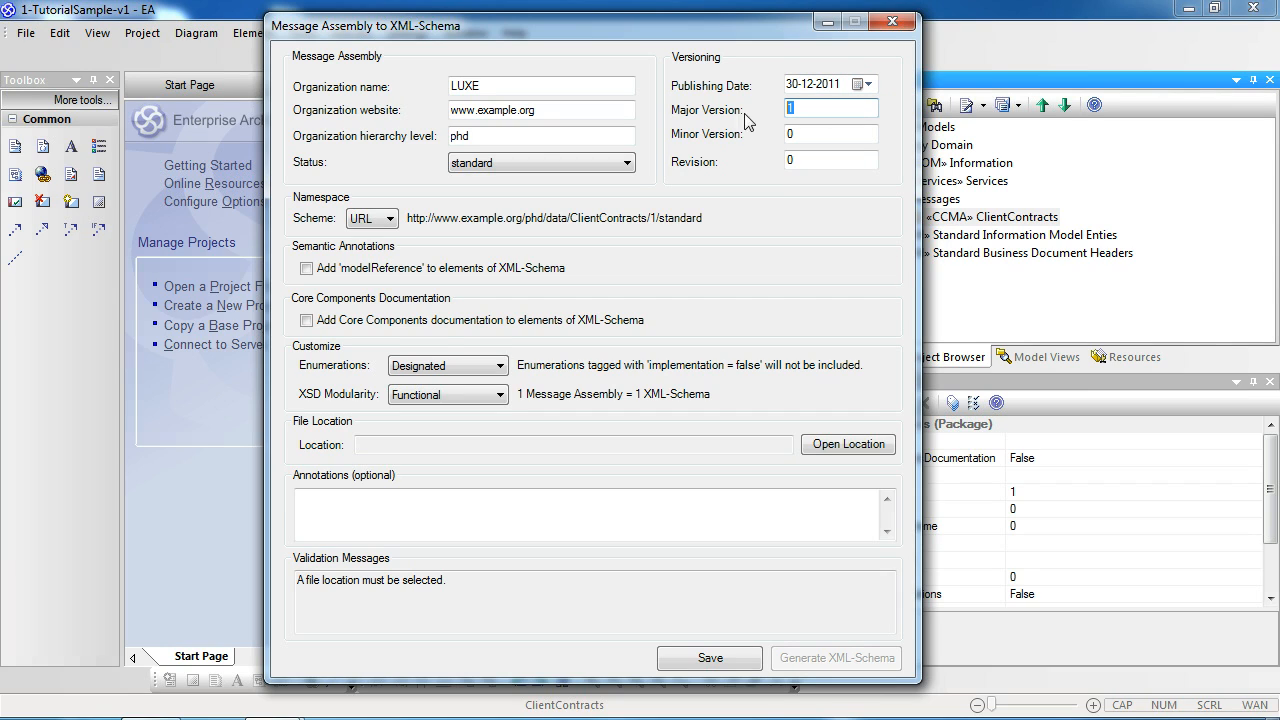
pyautogui.click(799, 108)
pyautogui.moveTo(799, 108); pyautogui.dragTo(757, 104)
pyautogui.click(798, 133)
pyautogui.moveTo(798, 133); pyautogui.dragTo(780, 134)
pyautogui.doubleClick(802, 160)
pyautogui.click(820, 159)
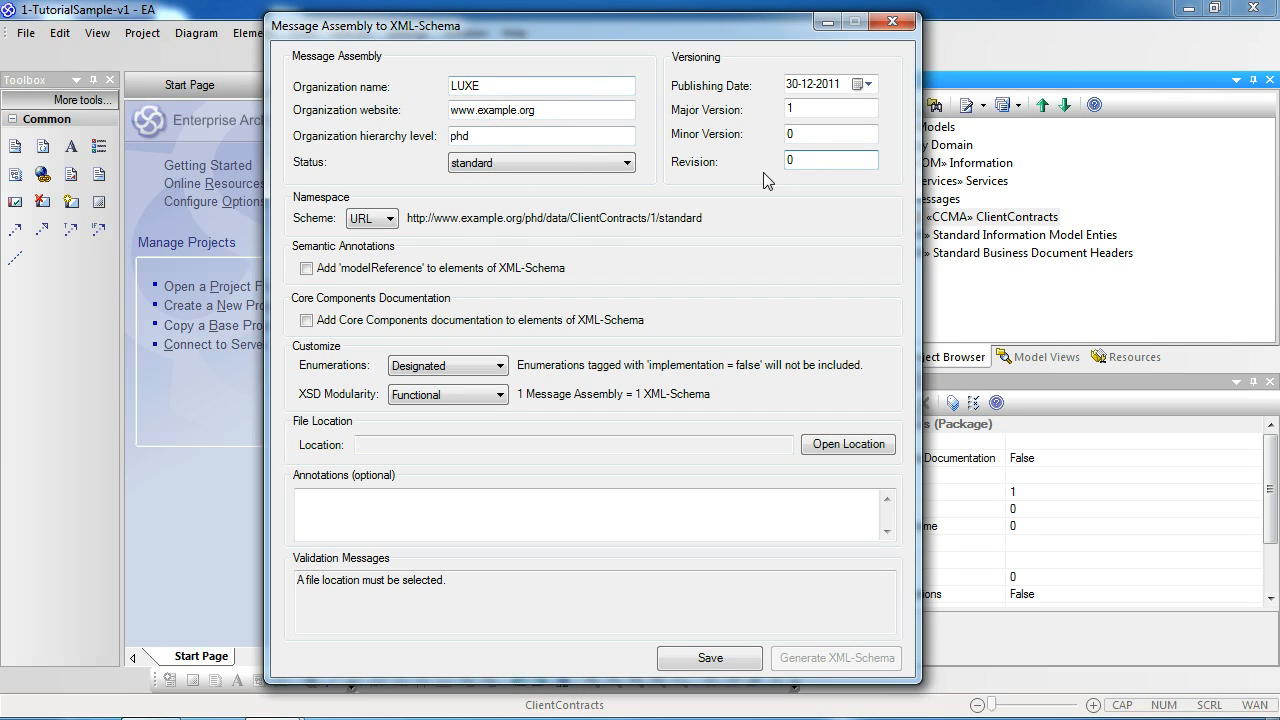
# Compare the URL and URN namespace schemes and leave the scheme set to URN.
pyautogui.click(377, 222)
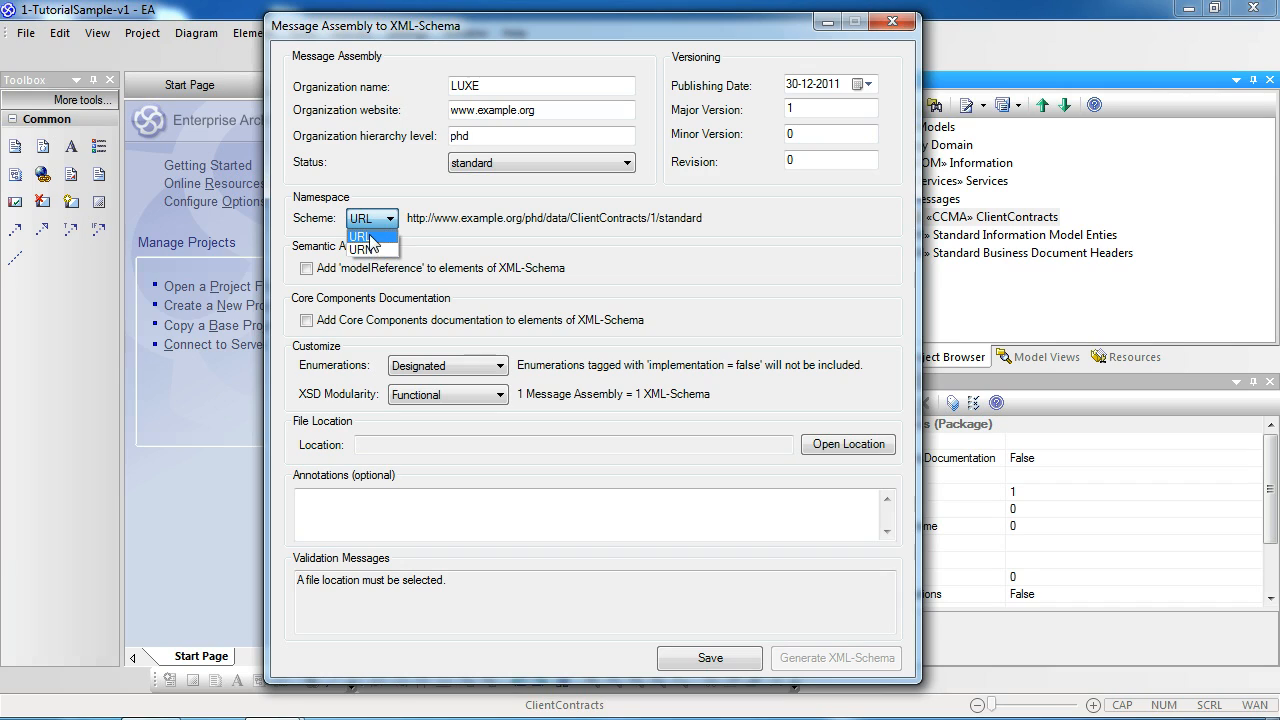
pyautogui.click(369, 236)
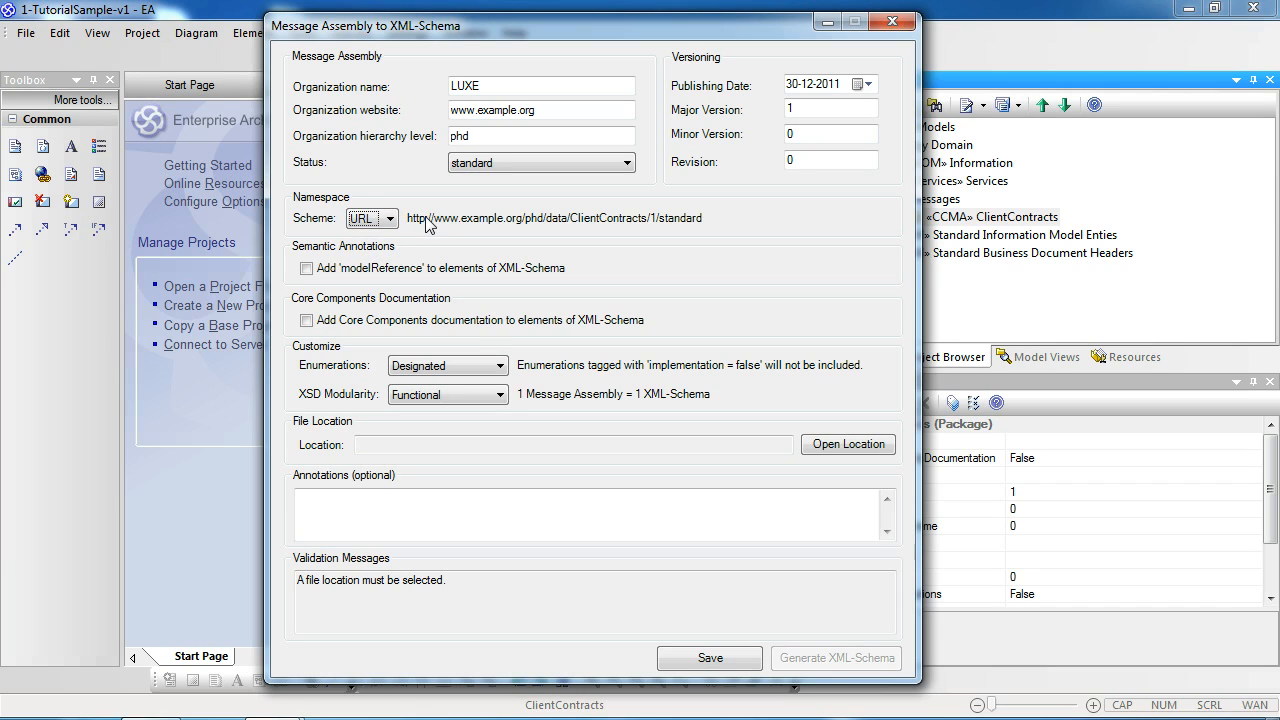
pyautogui.click(373, 220)
pyautogui.click(371, 250)
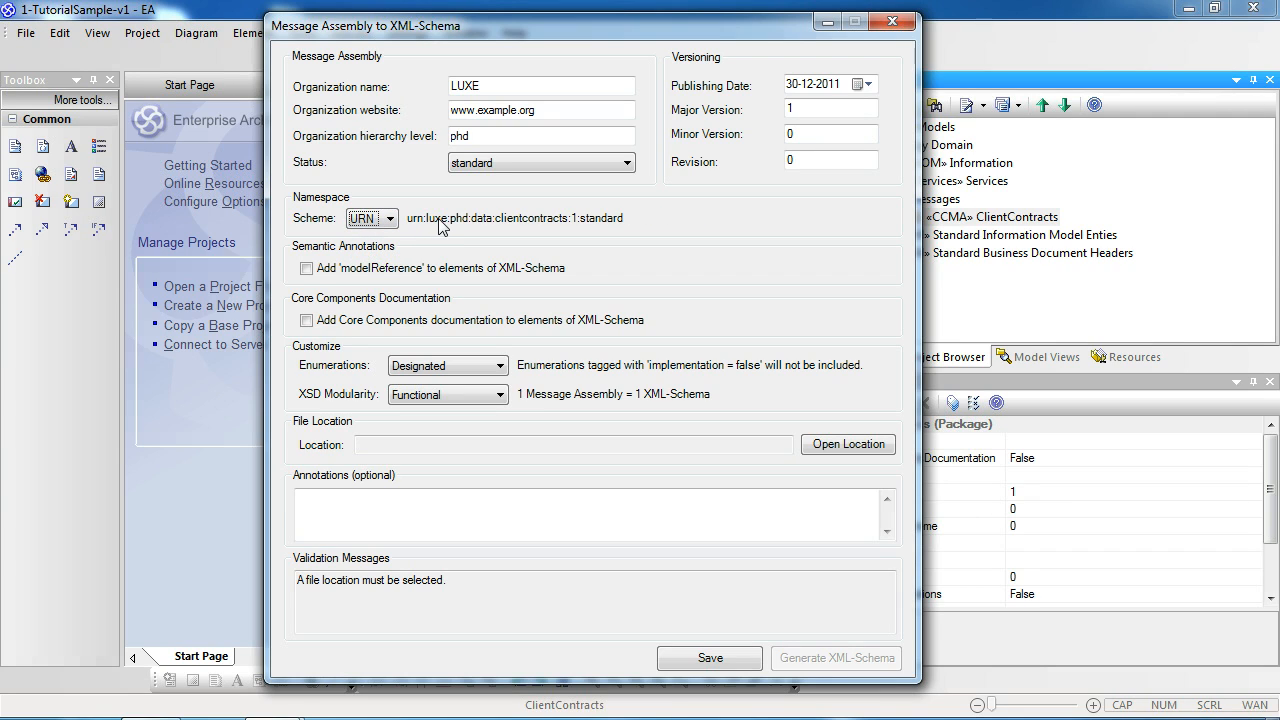
pyautogui.click(368, 220)
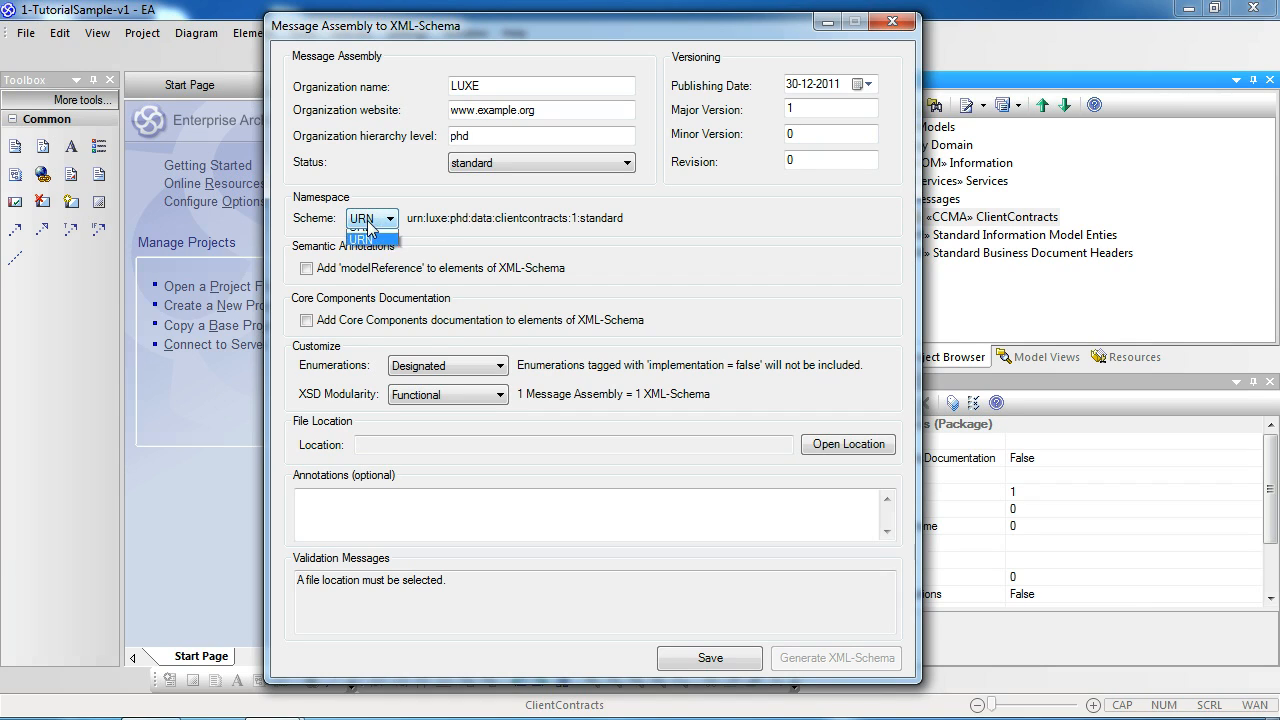
pyautogui.click(370, 240)
pyautogui.click(371, 219)
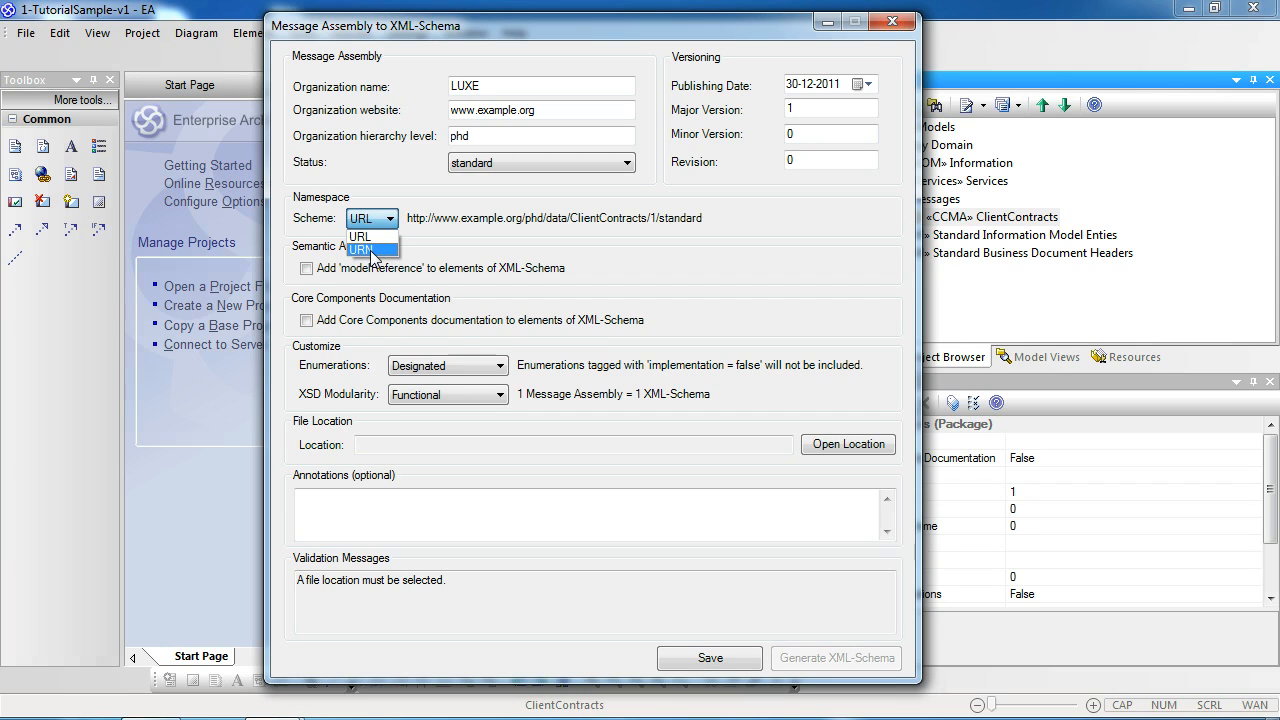
pyautogui.click(372, 250)
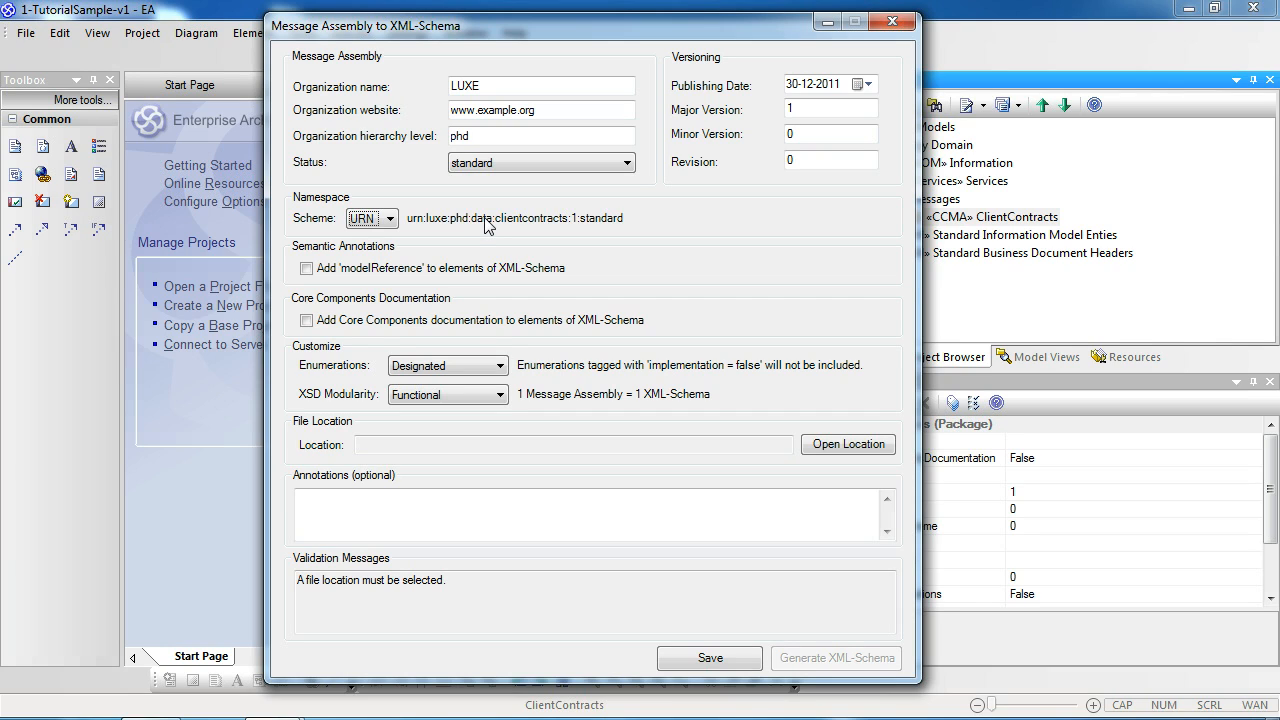
# Choose the desktop's Messages folder as the file location and generate the XML-Schema.
pyautogui.click(835, 450)
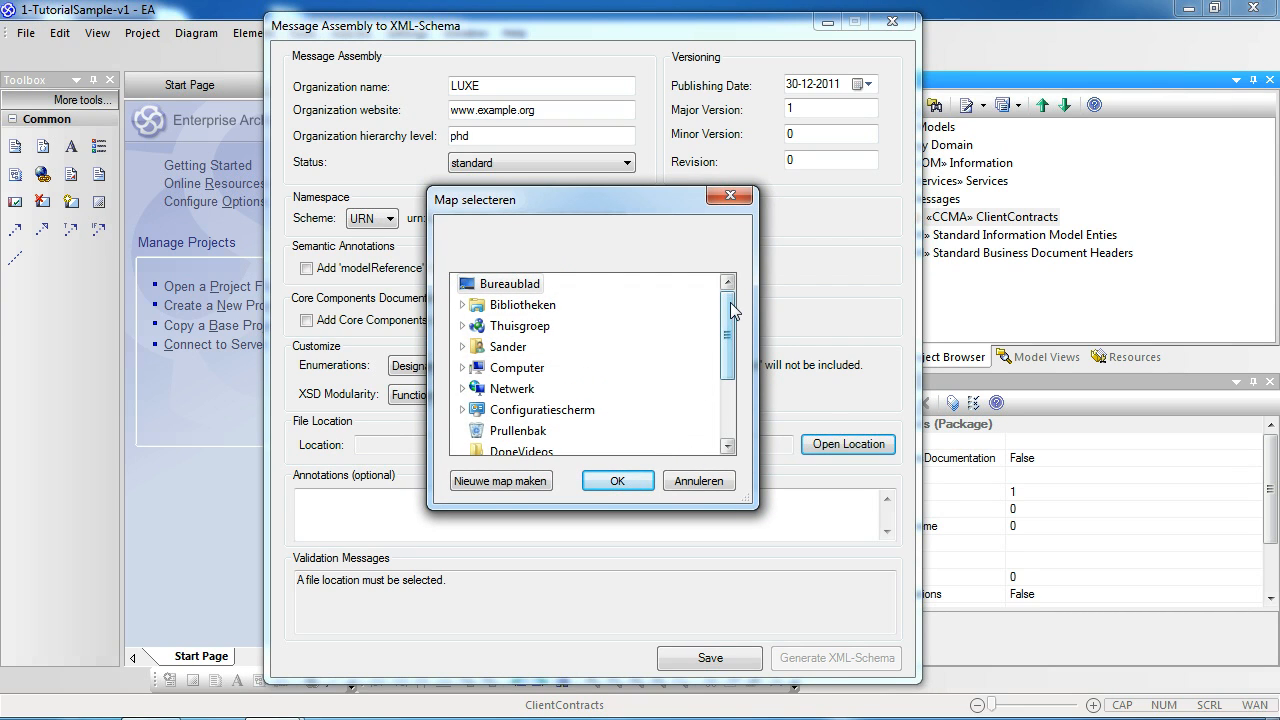
pyautogui.moveTo(730, 302); pyautogui.dragTo(729, 362)
pyautogui.click(518, 390)
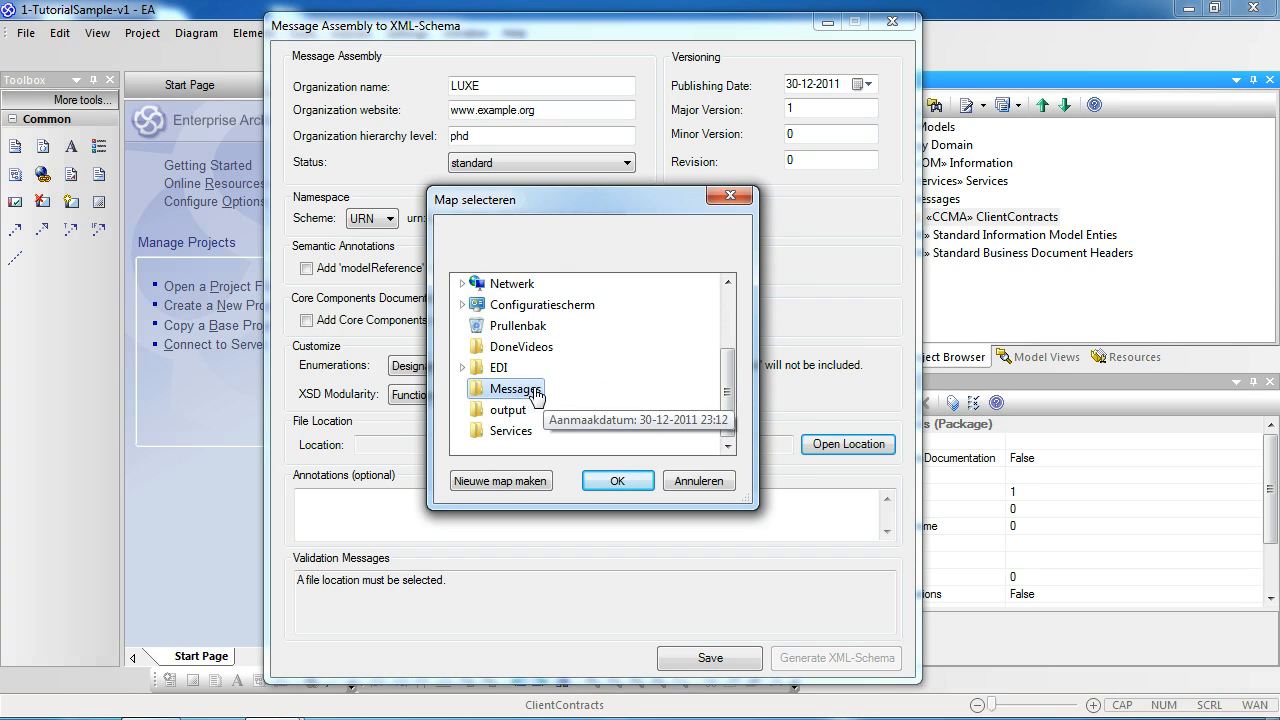
pyautogui.click(618, 481)
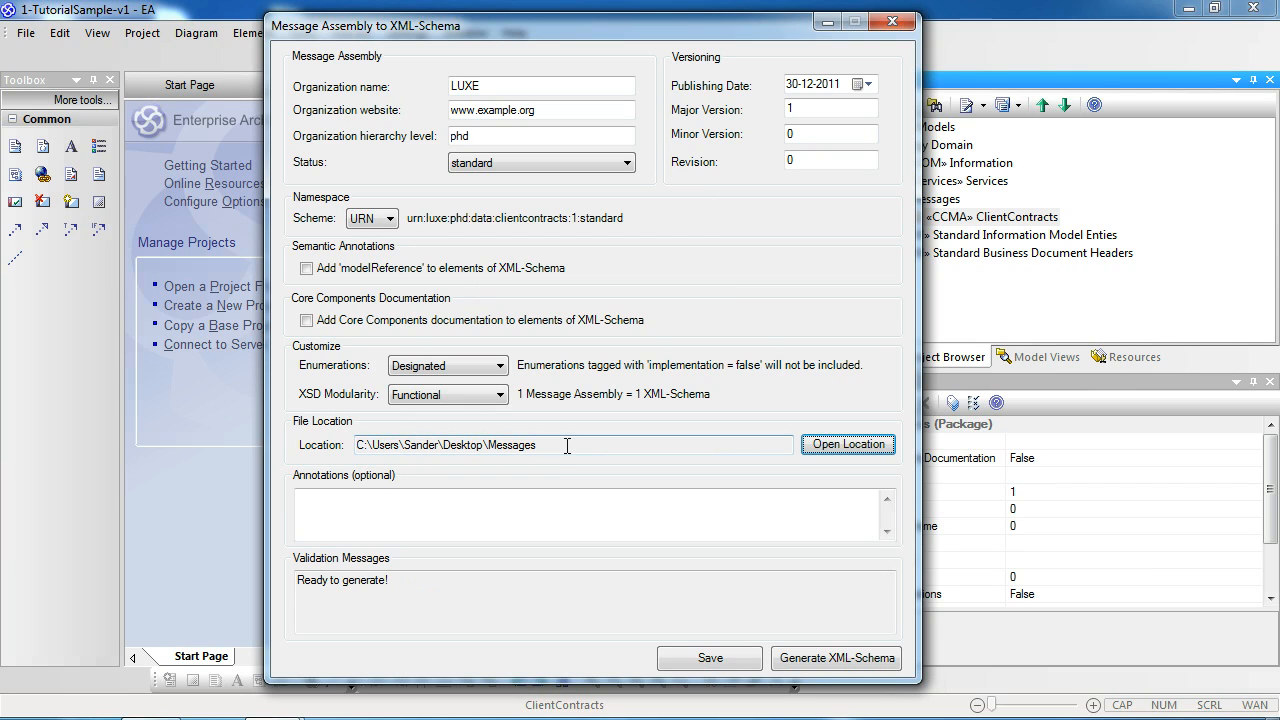
pyautogui.click(826, 664)
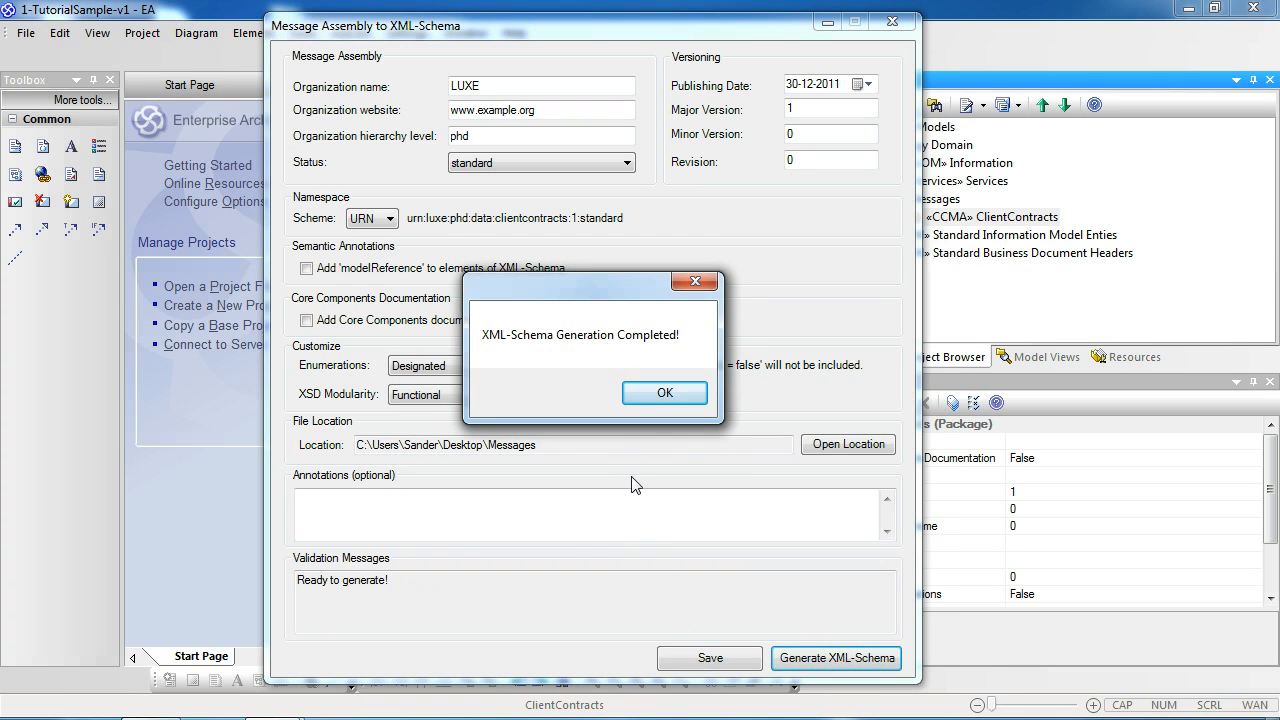
pyautogui.click(664, 394)
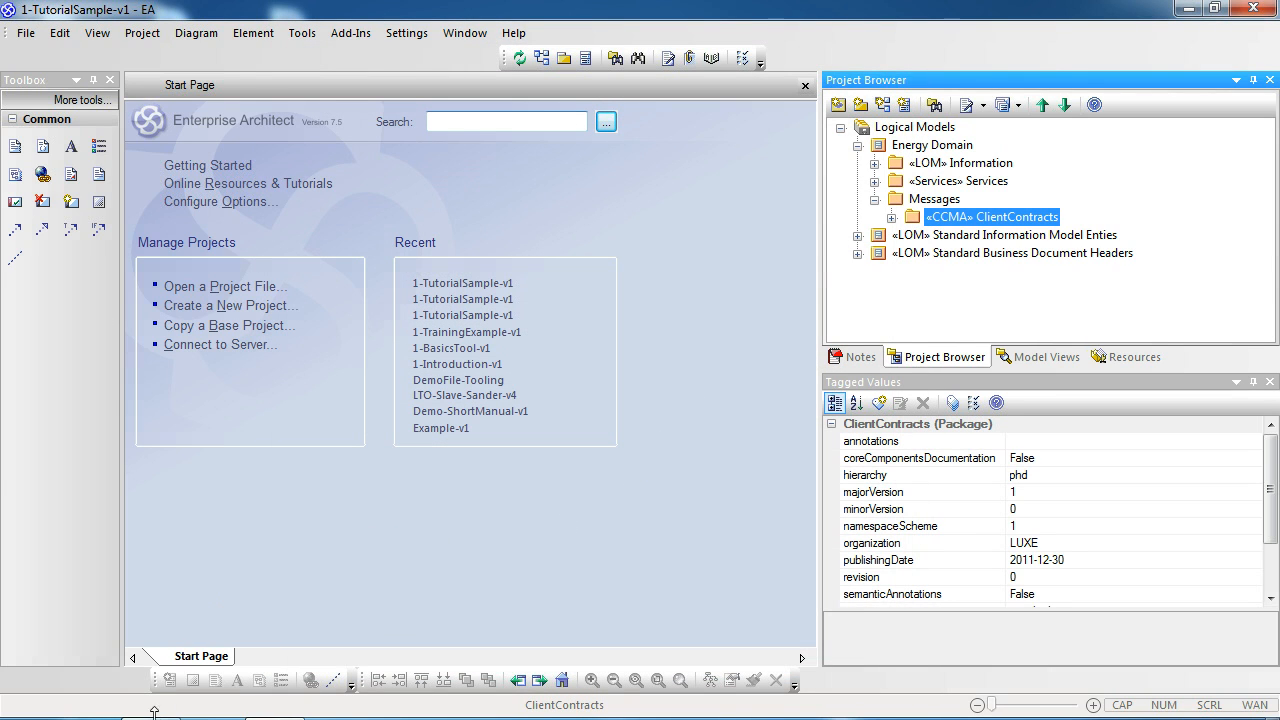
# Switch to the Messages folder in the file explorer and open ClientContracts_1p0.xsd in XSD Diagram.
pyautogui.click(151, 718)
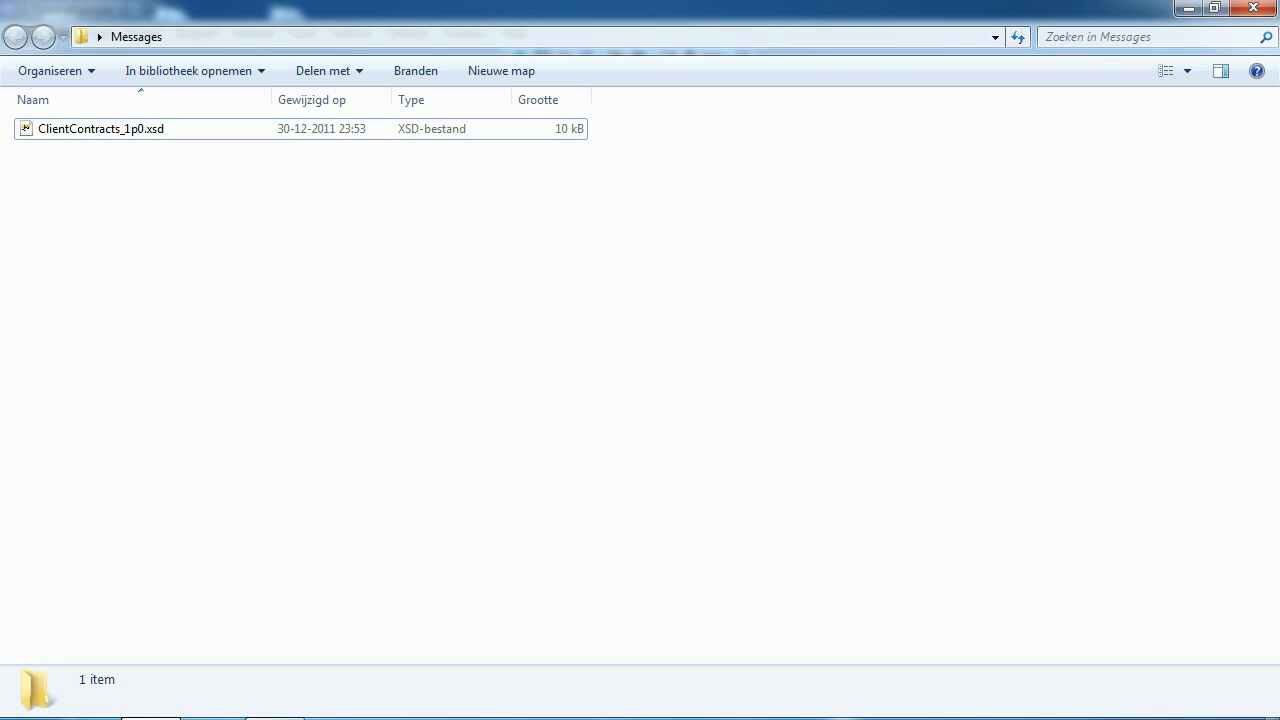
pyautogui.click(92, 133)
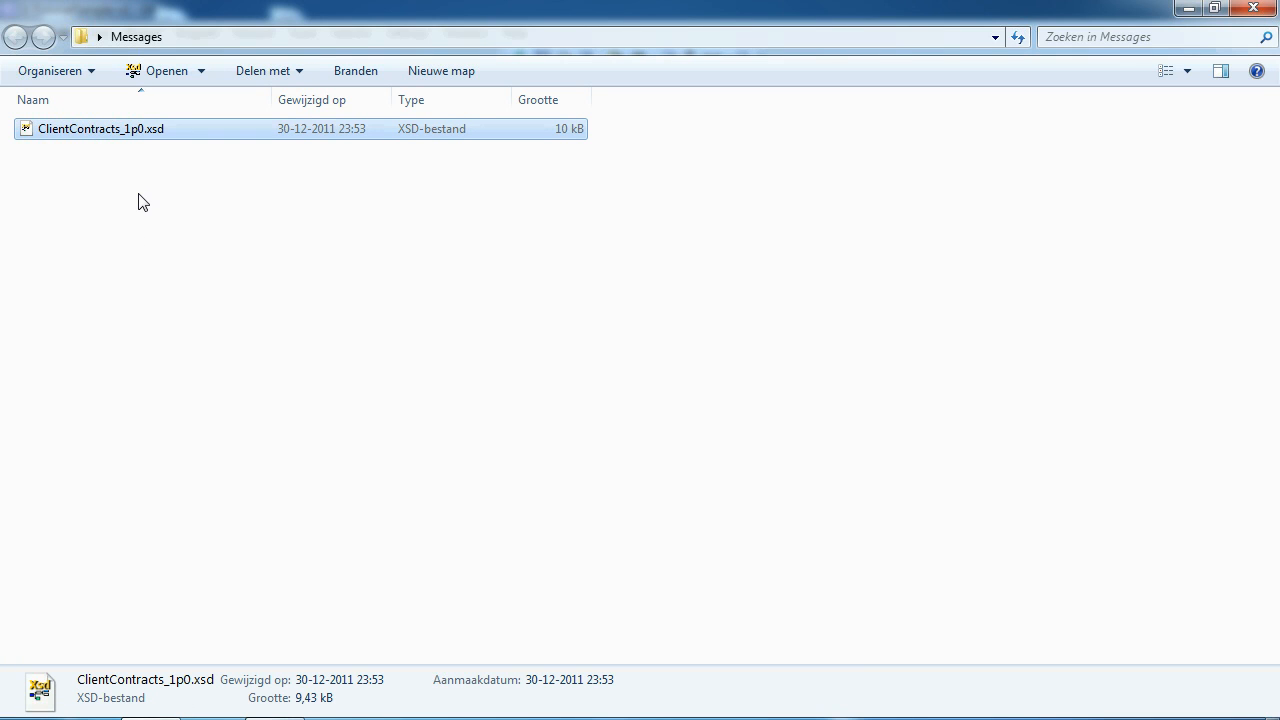
pyautogui.doubleClick(105, 136)
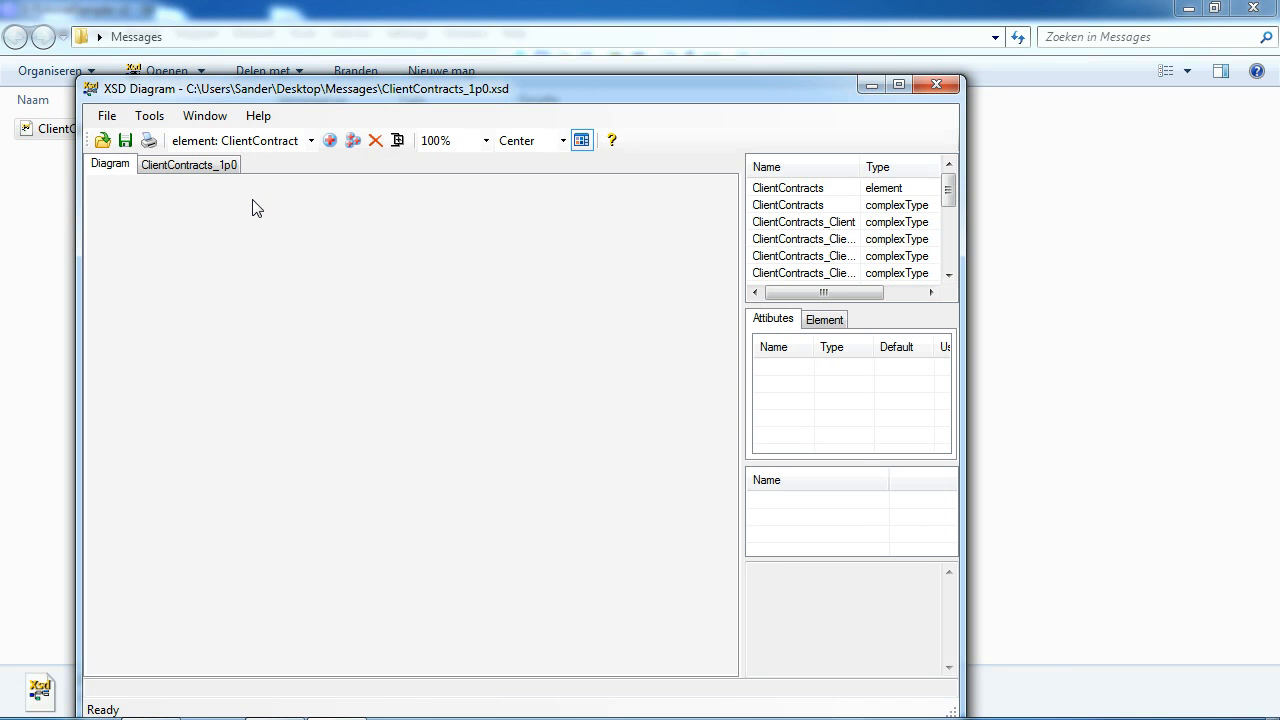
# Maximize the XSD Diagram window, add the ClientContracts element to the diagram and expand its child elements.
pyautogui.doubleClick(662, 93)
pyautogui.doubleClick(1005, 108)
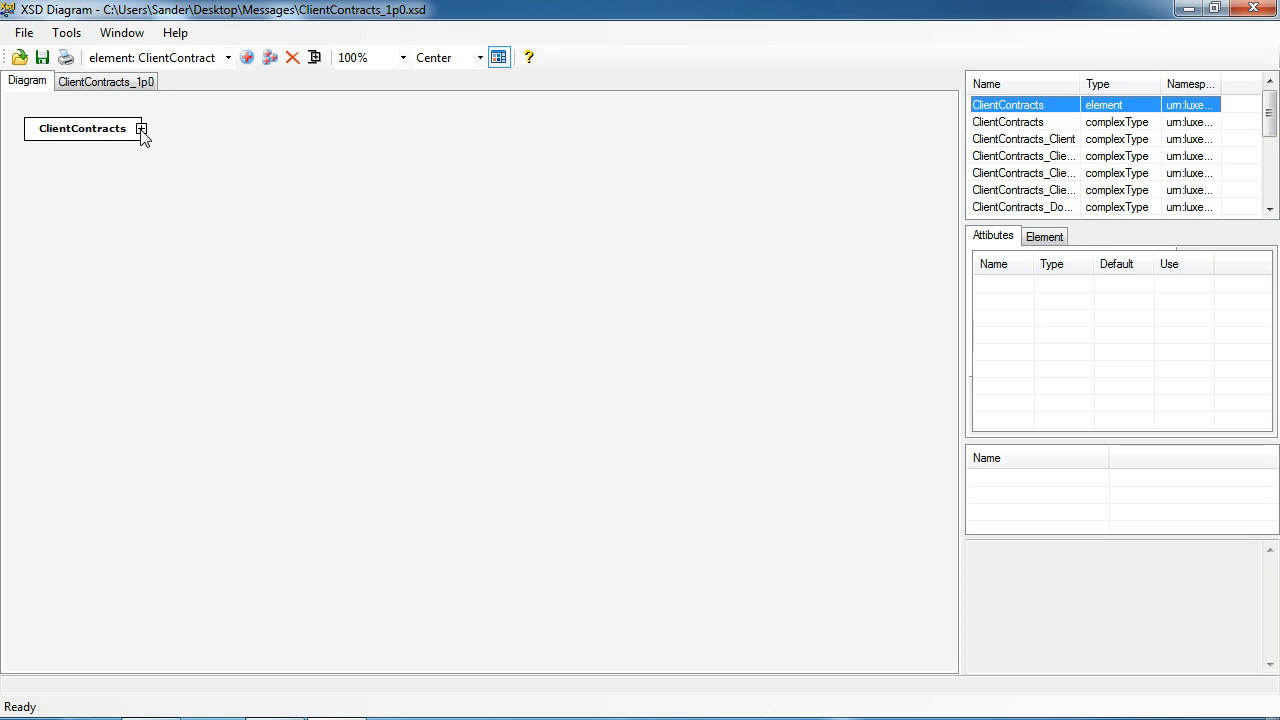
pyautogui.click(141, 128)
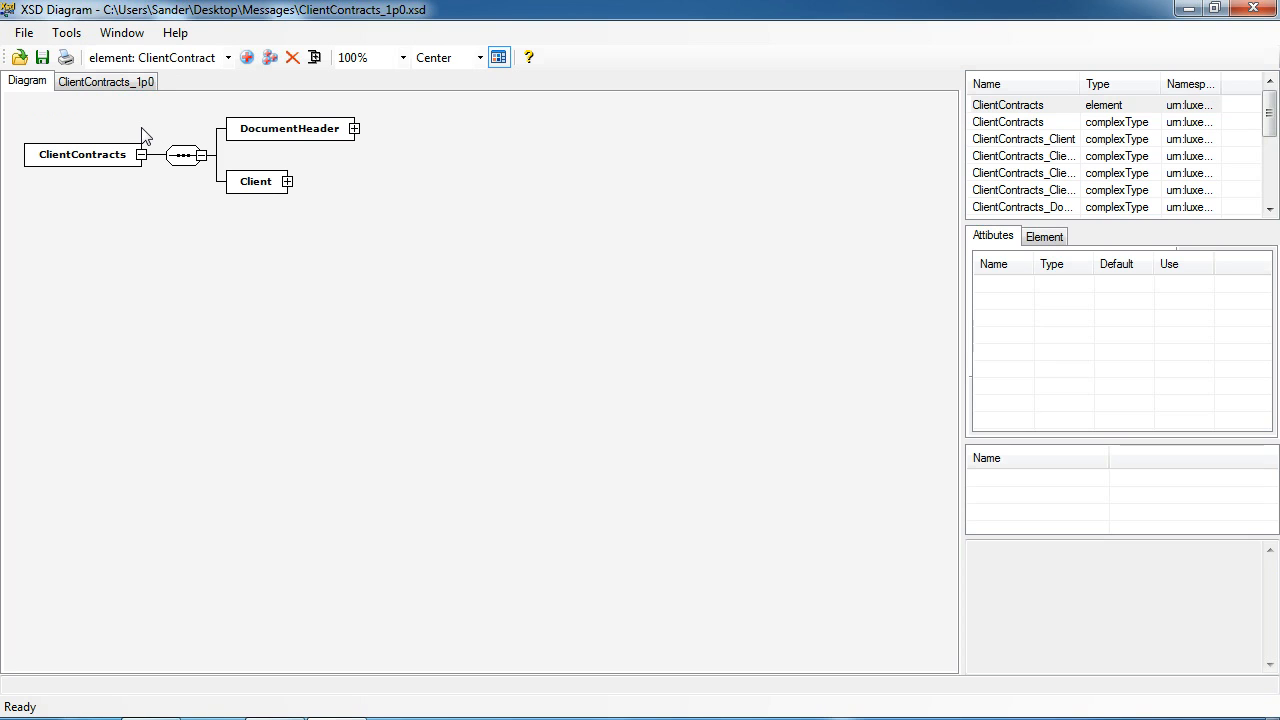
# Expand the DocumentHeader, Client, Address and Contract elements in the diagram and review their child elements.
pyautogui.click(354, 129)
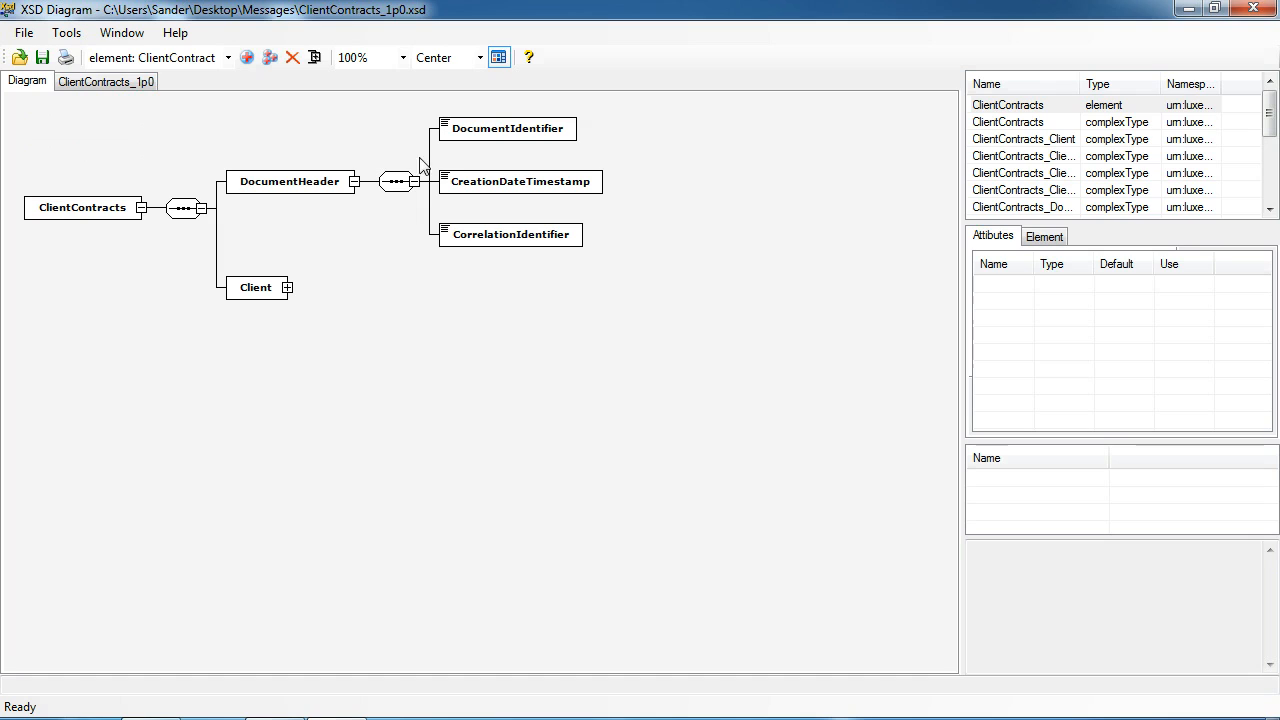
pyautogui.click(287, 288)
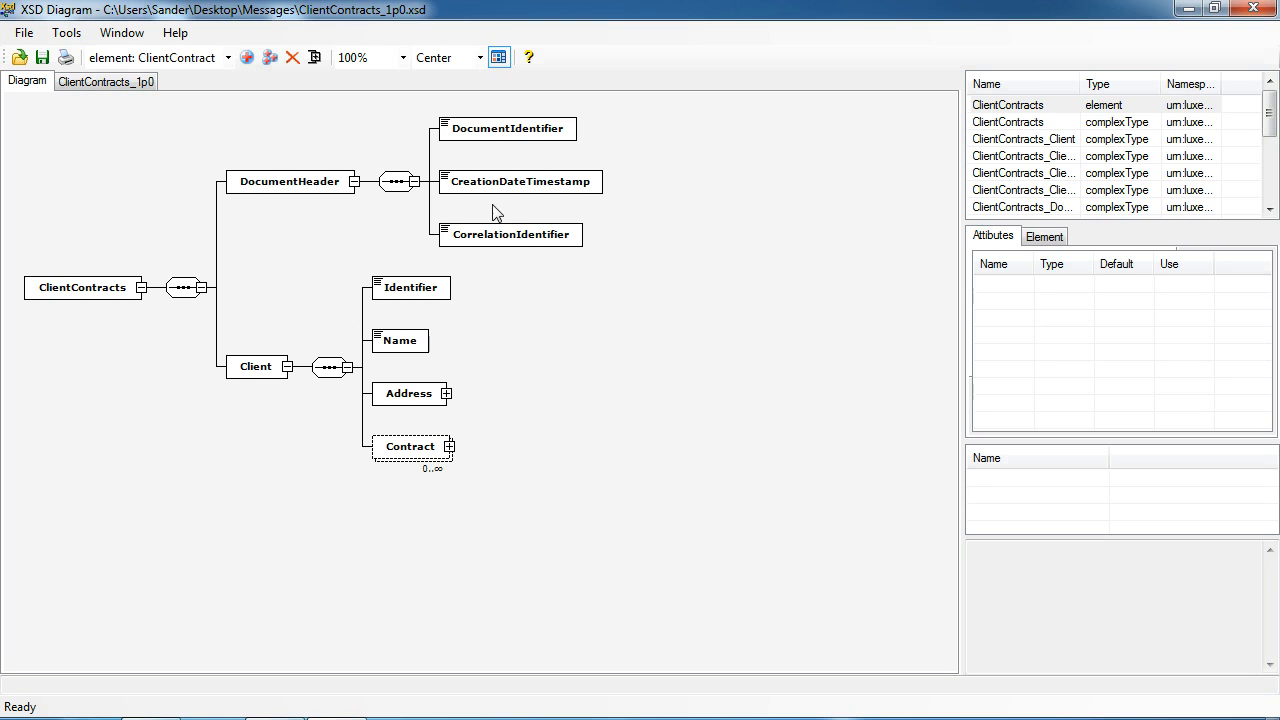
pyautogui.click(448, 394)
pyautogui.click(449, 553)
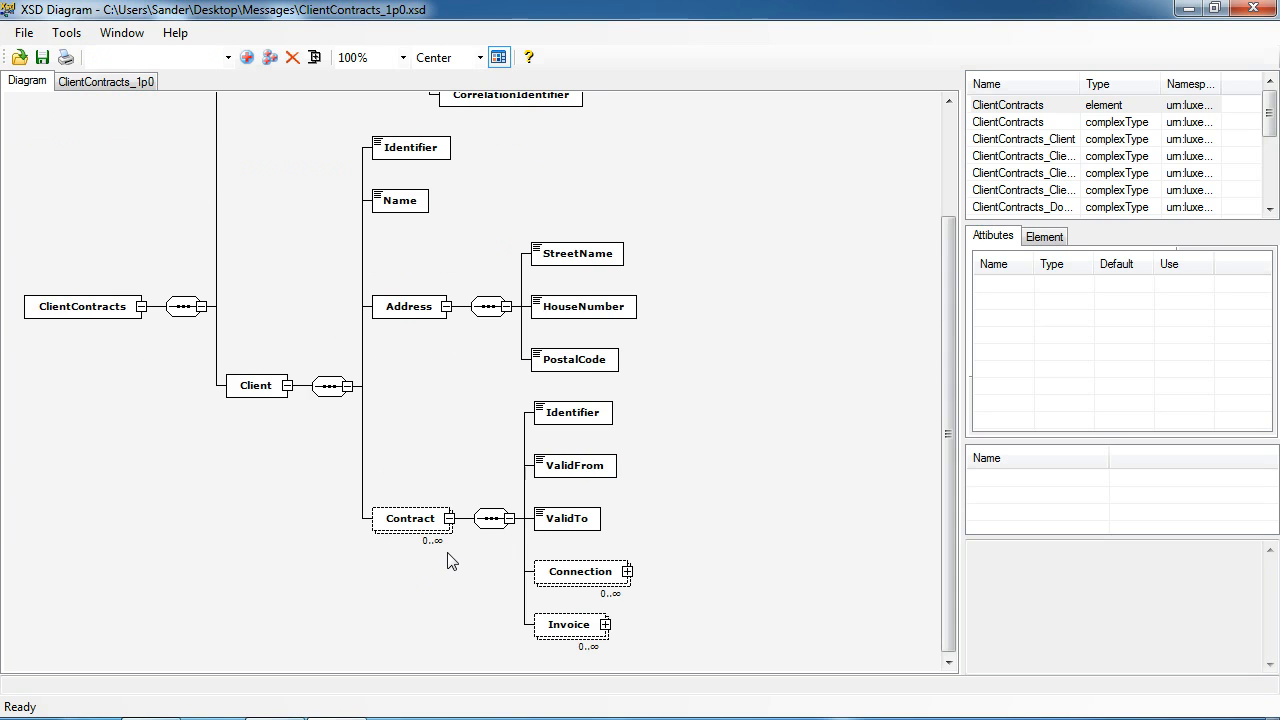
pyautogui.moveTo(948, 365); pyautogui.dragTo(936, 401)
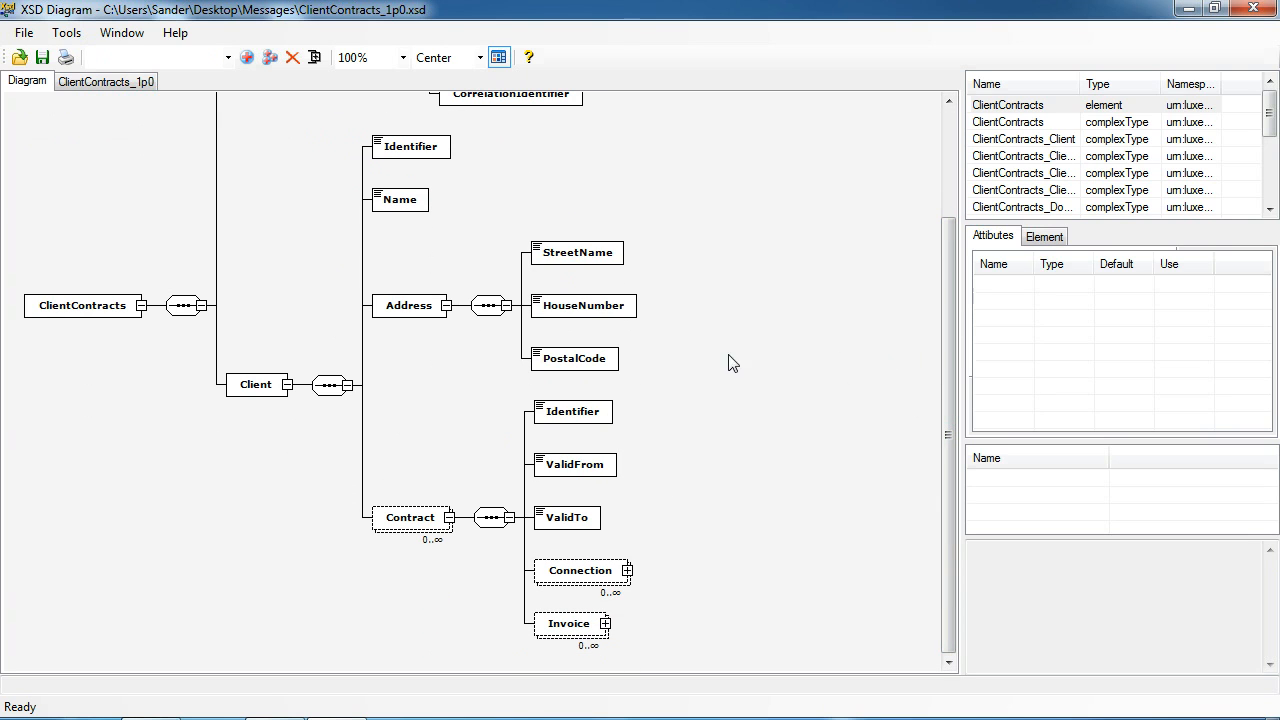
pyautogui.moveTo(951, 347); pyautogui.dragTo(946, 237)
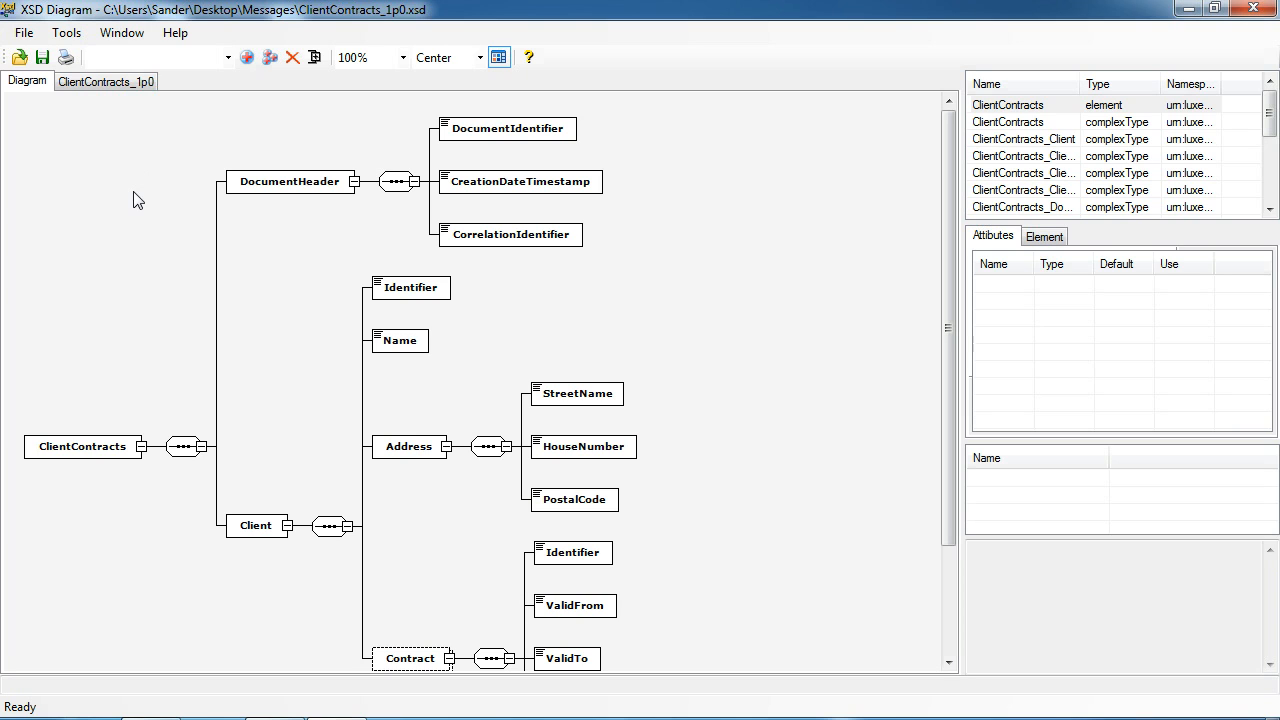
# View the XML source of ClientContracts_1p0 and look through its type definitions, returning to the schema header.
pyautogui.click(108, 84)
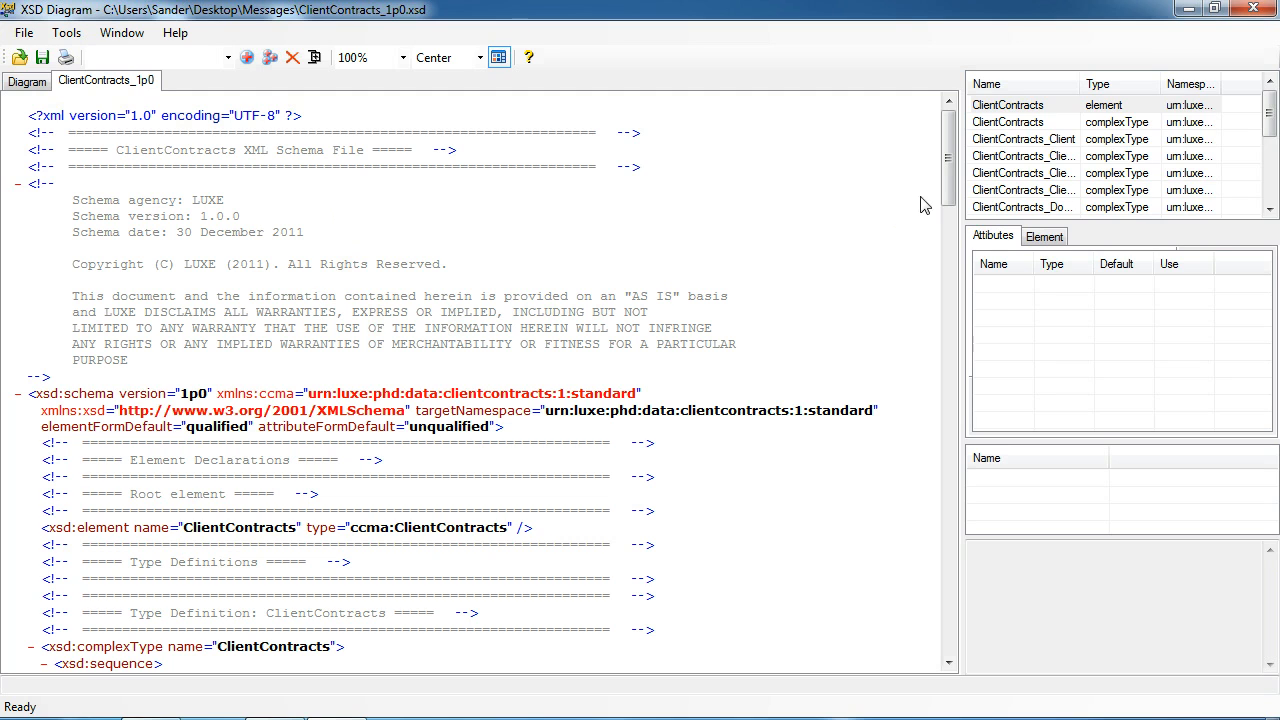
pyautogui.moveTo(948, 148); pyautogui.dragTo(928, 286)
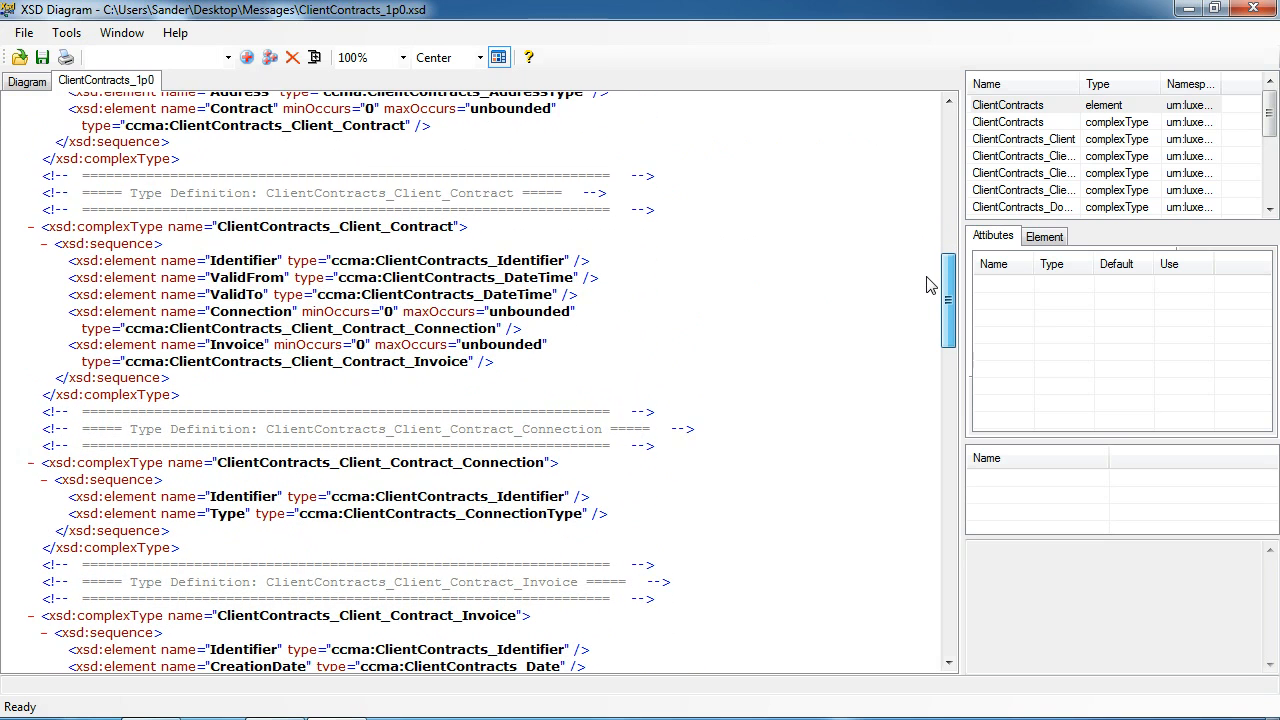
pyautogui.moveTo(928, 286); pyautogui.dragTo(928, 137)
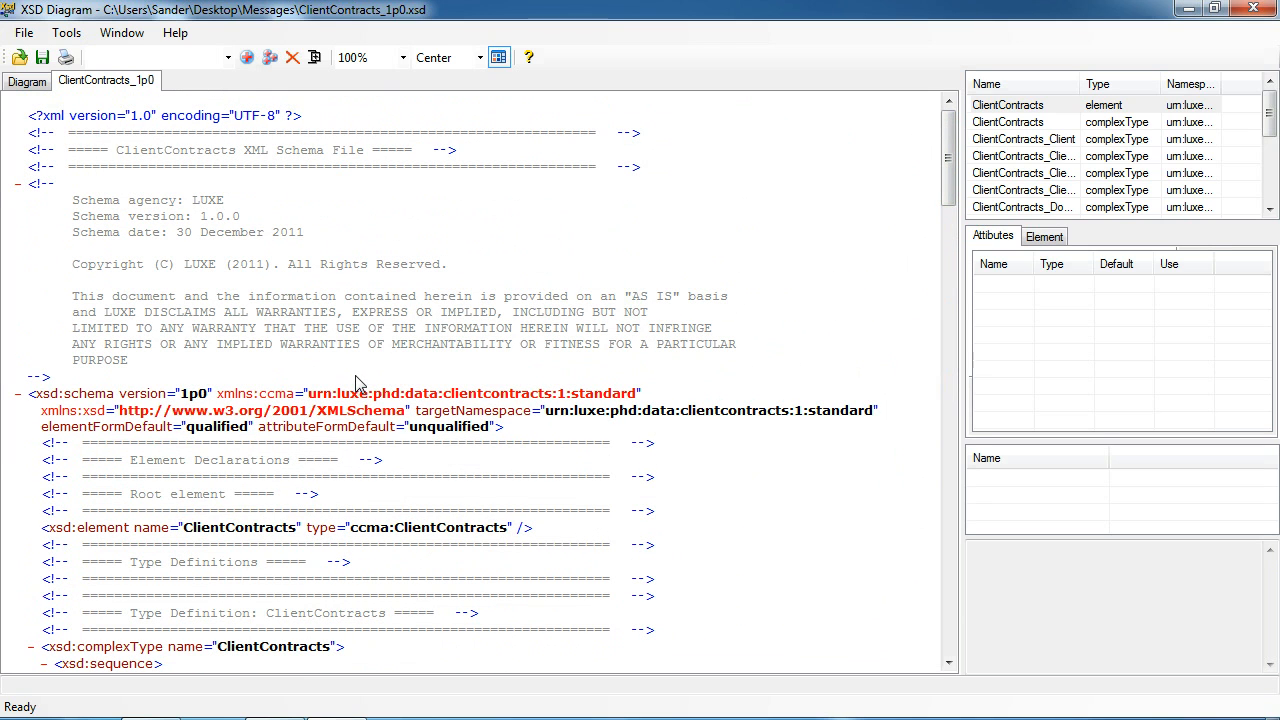